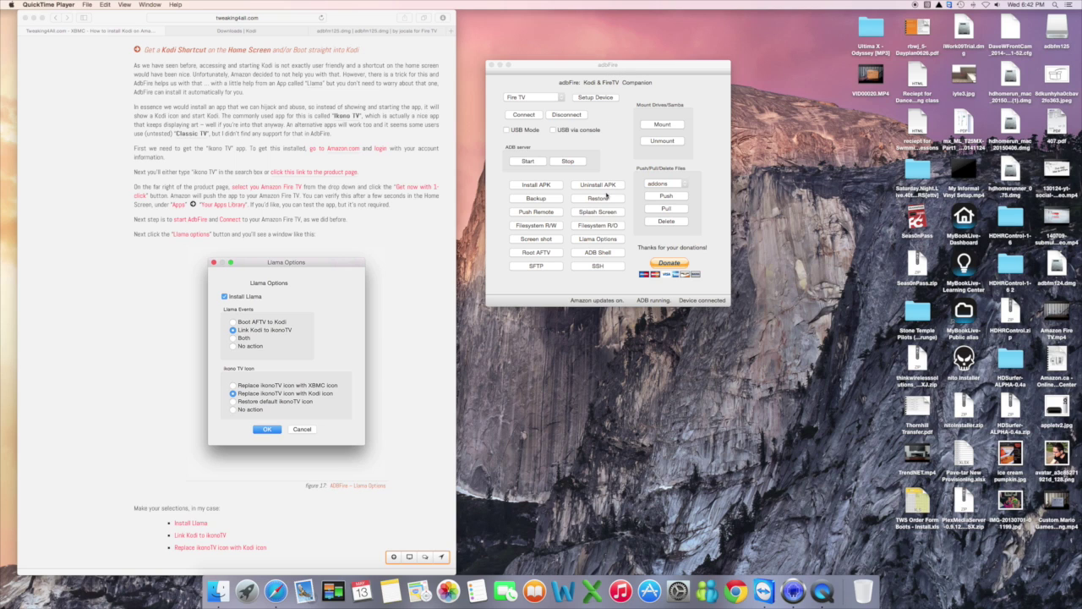
Step: Try to apply the Llama options Link Media Center to Program and Replace Program icon without installing Llama
left_click(598, 239)
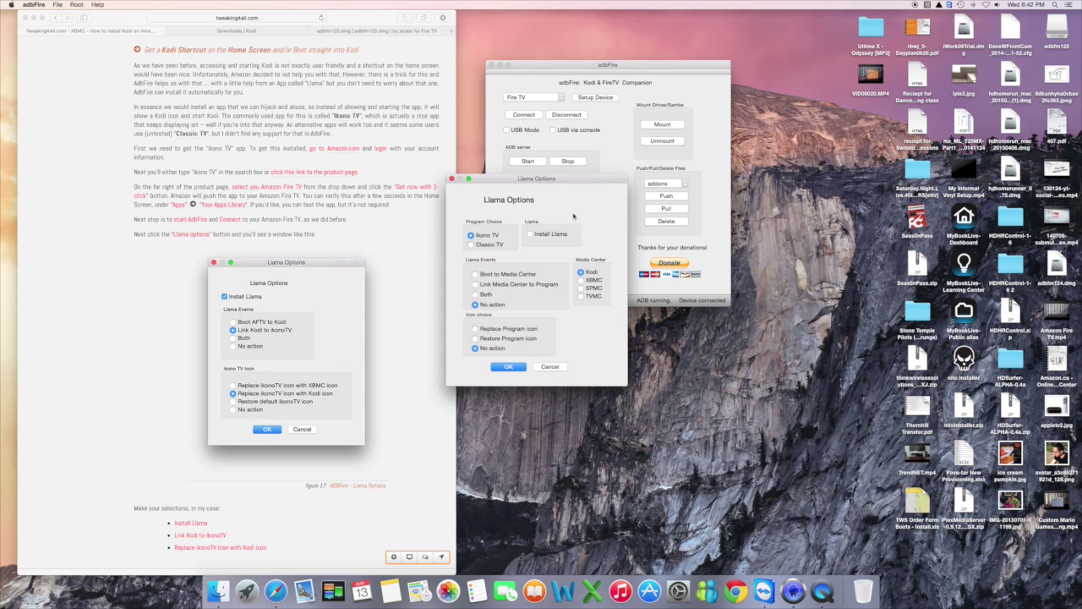
left_click_drag(520, 178, 586, 173)
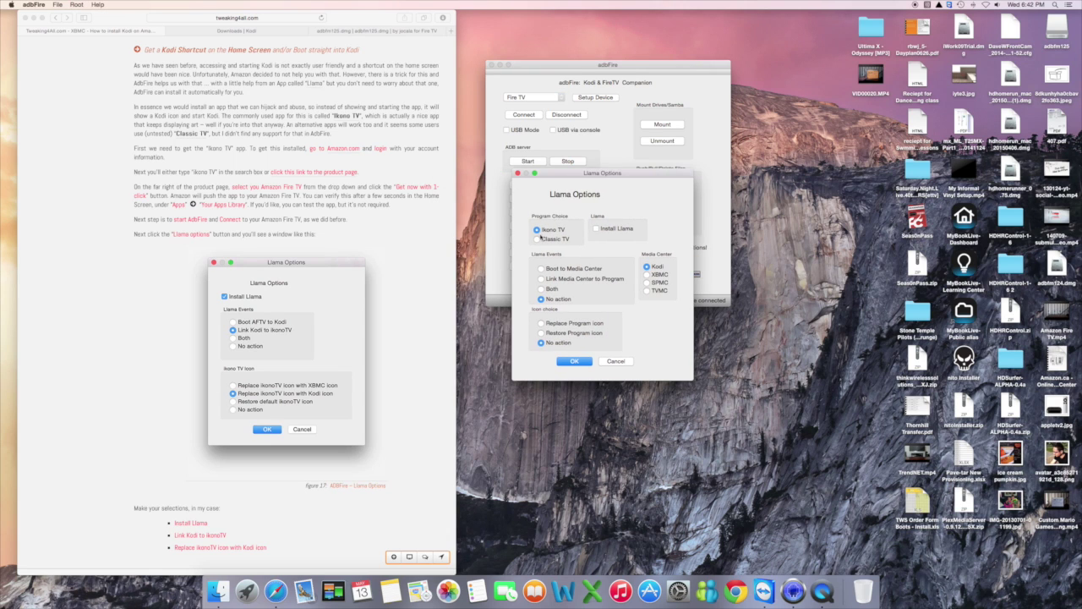
mouse_move(558, 245)
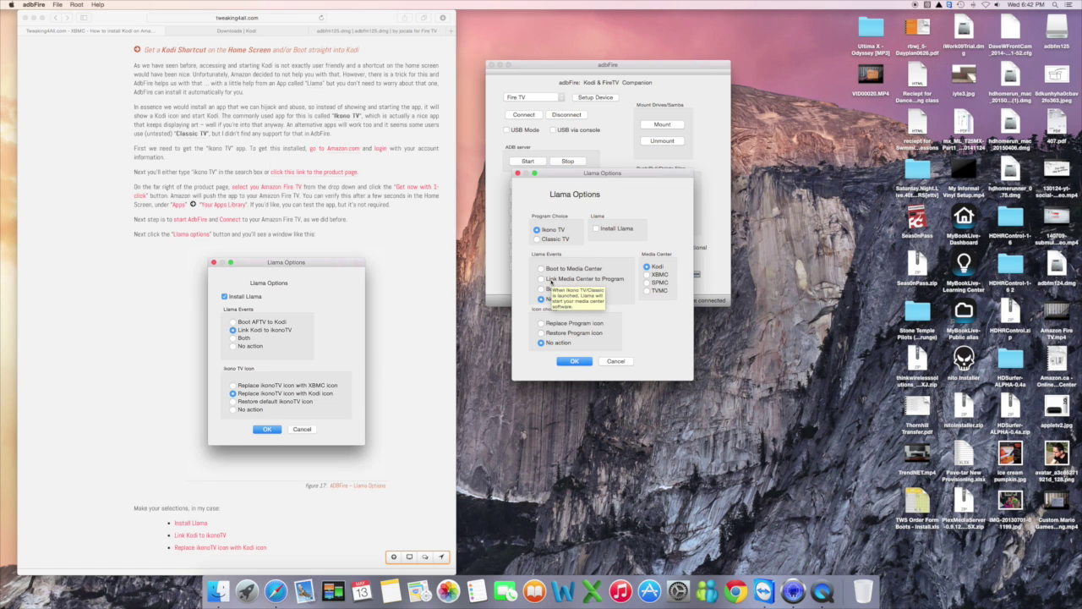
left_click(546, 284)
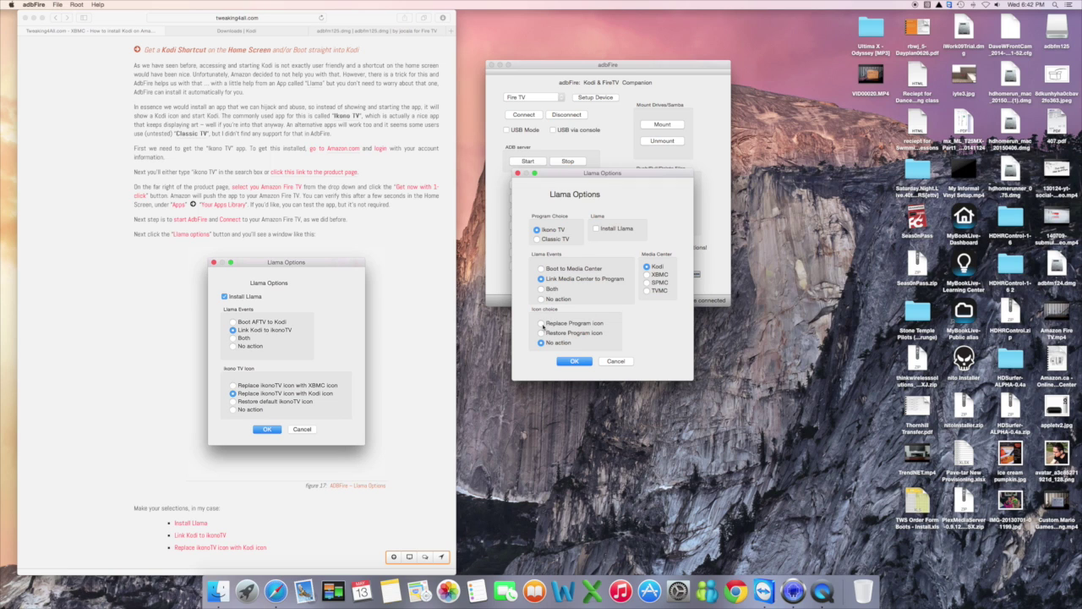
left_click(542, 324)
left_click(575, 361)
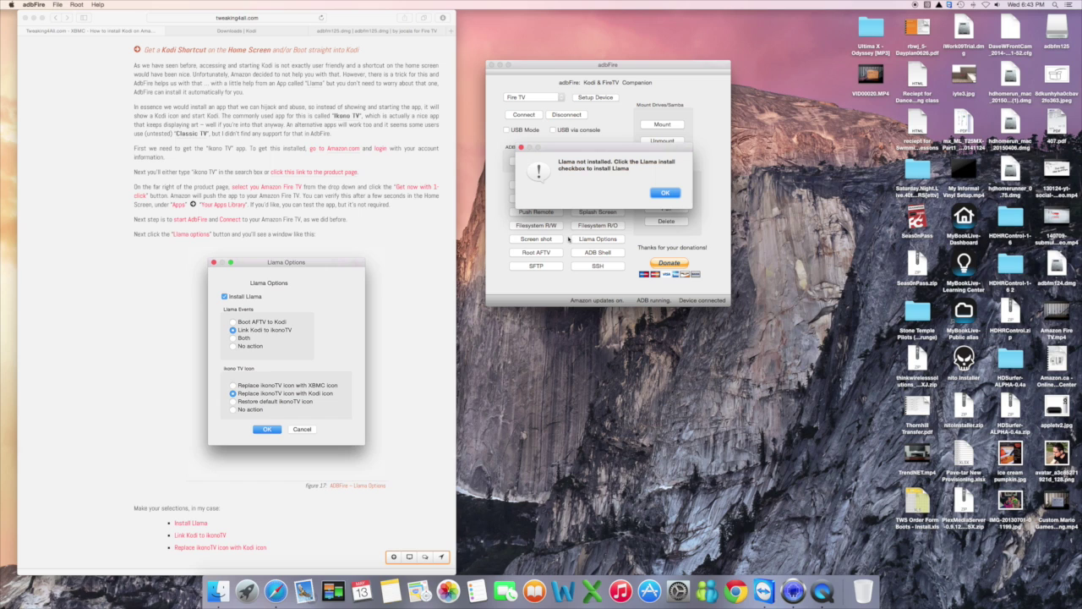
left_click(666, 194)
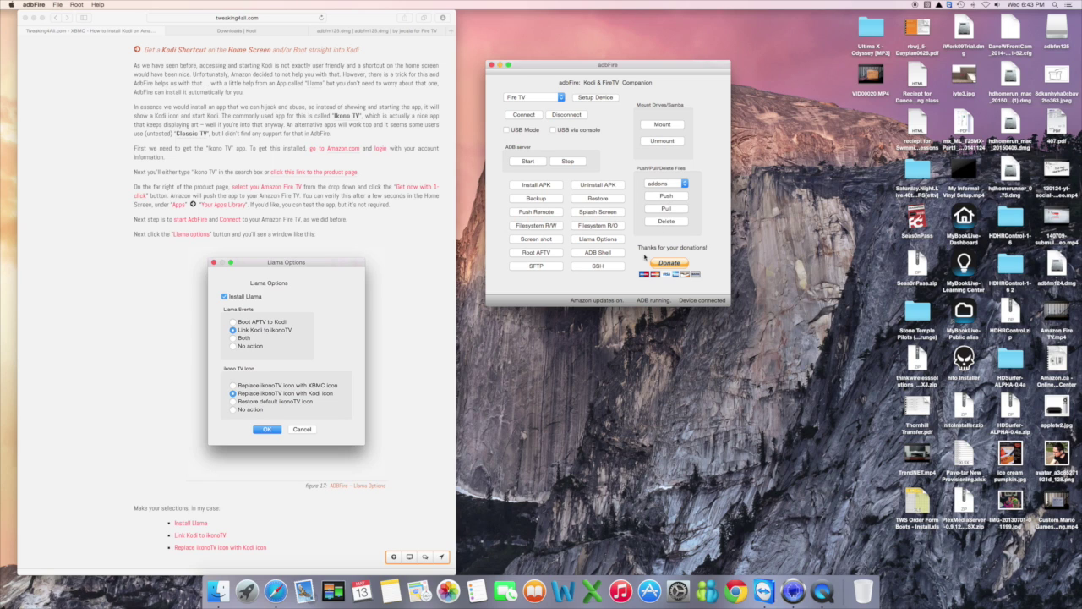
Step: Install Llama on the Fire TV with Link Media Center to Program and Replace Program icon for Ikono TV and Kodi
left_click(618, 242)
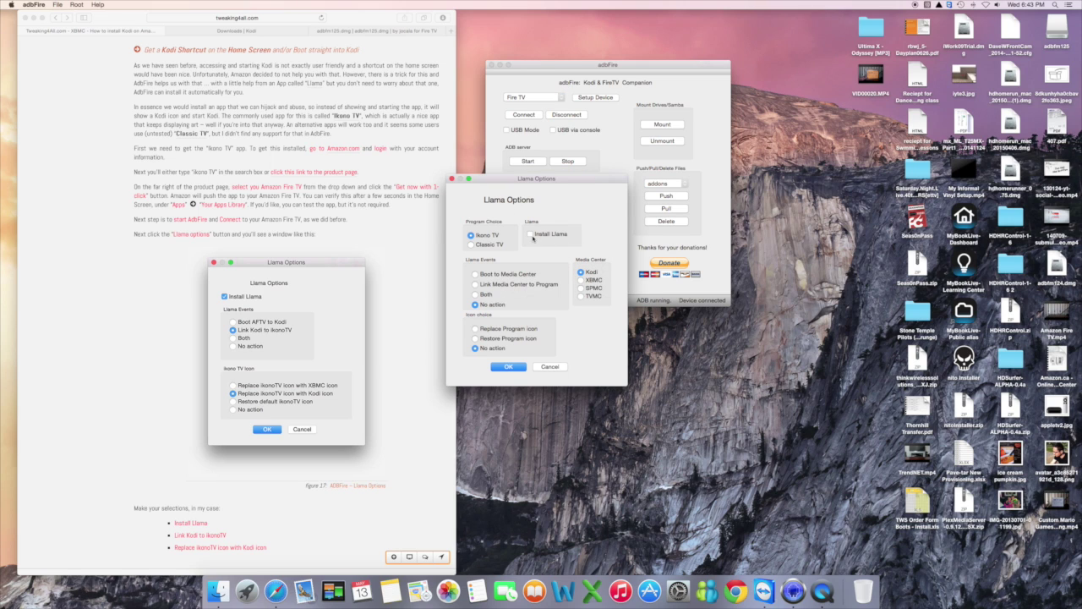
left_click(531, 235)
left_click(477, 285)
left_click(506, 330)
left_click(512, 367)
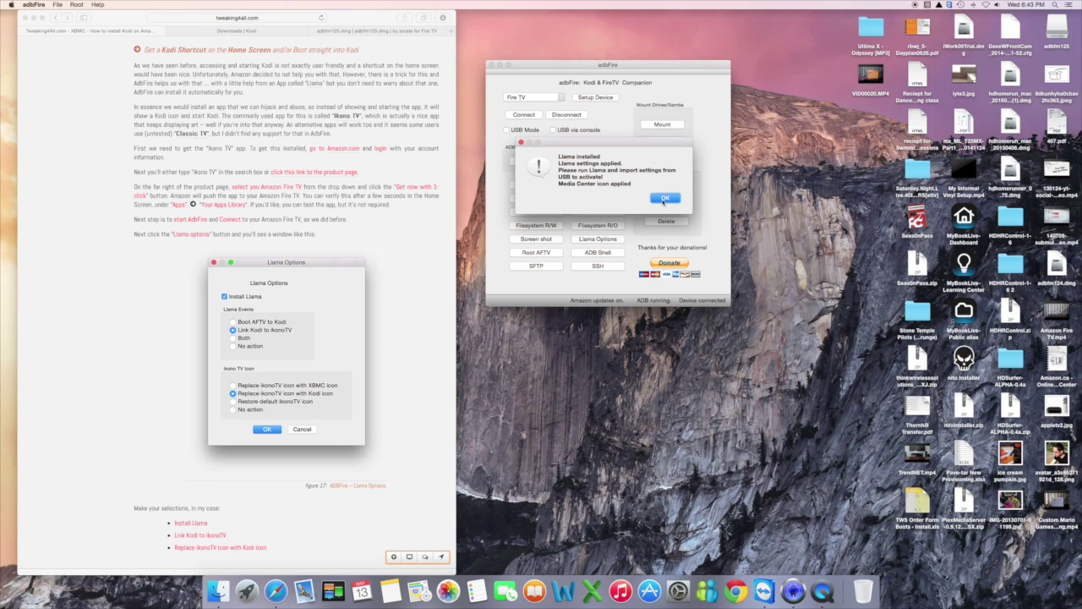
left_click(664, 198)
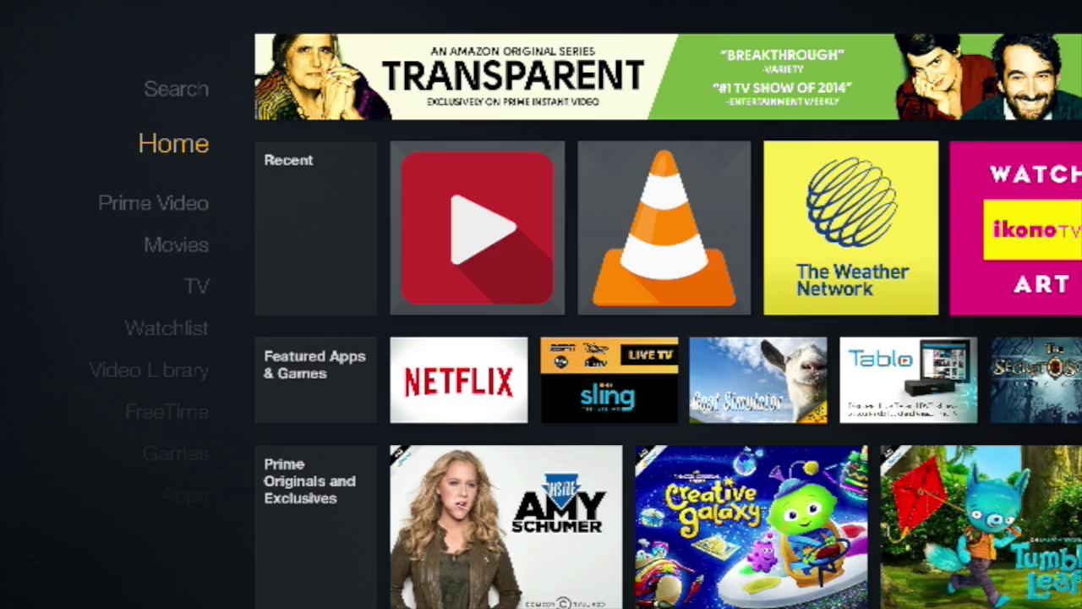
Step: Switch to the Amazon Fire TV home screen and check the ikonoTV icon among the recent items
key("Down")
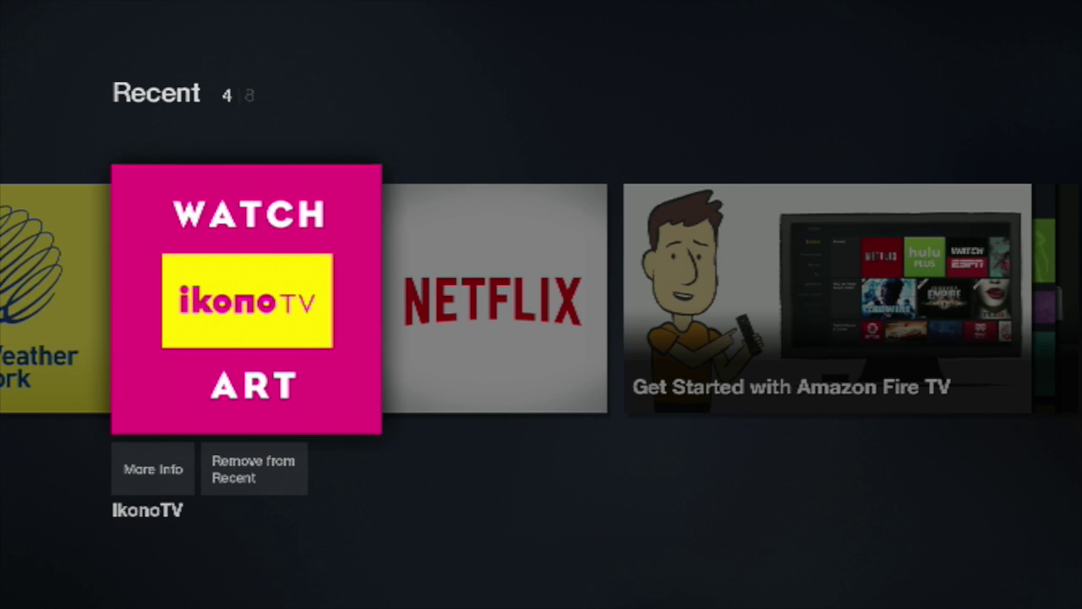
key("Down")
key("Escape")
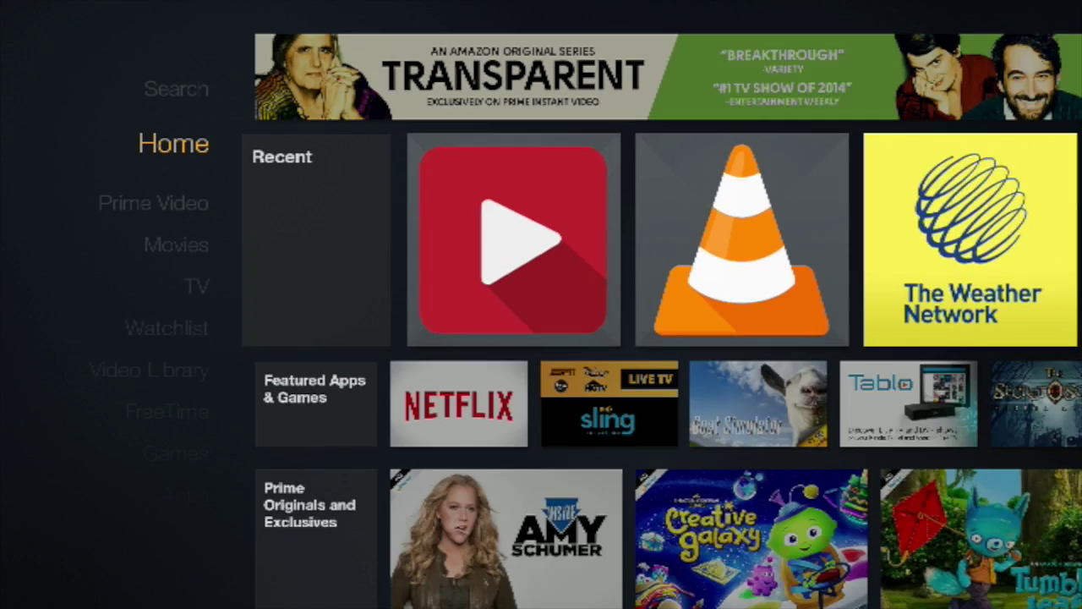
Step: Open the System section of the Fire TV settings
key("Down")
key("Down")
key("Down")
key("Down")
key("Down")
key("Down")
key("Down")
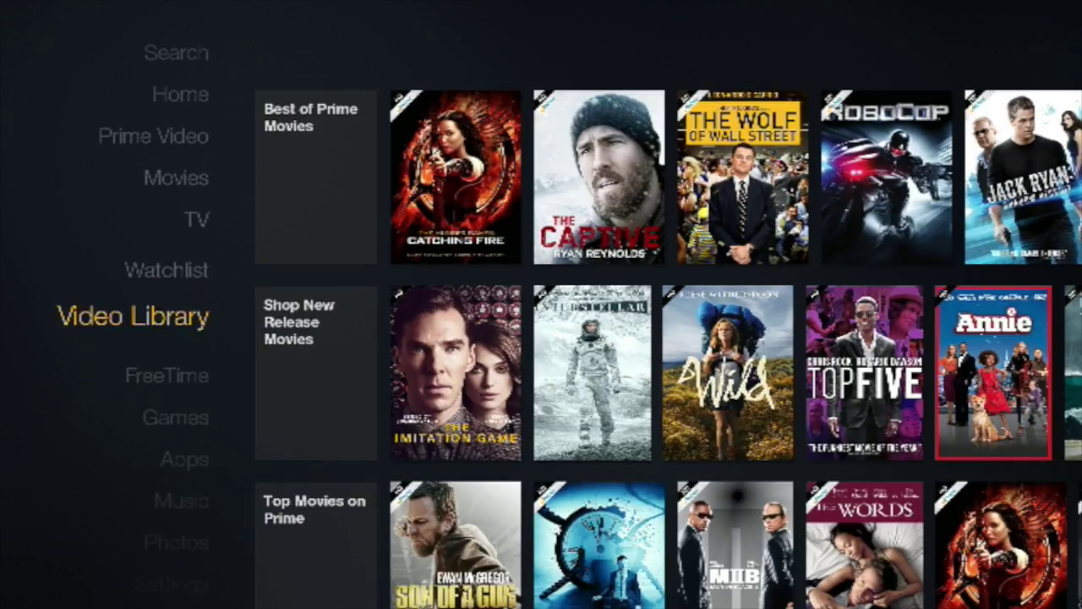
key("Down")
key("Down")
key("Down")
key("Down")
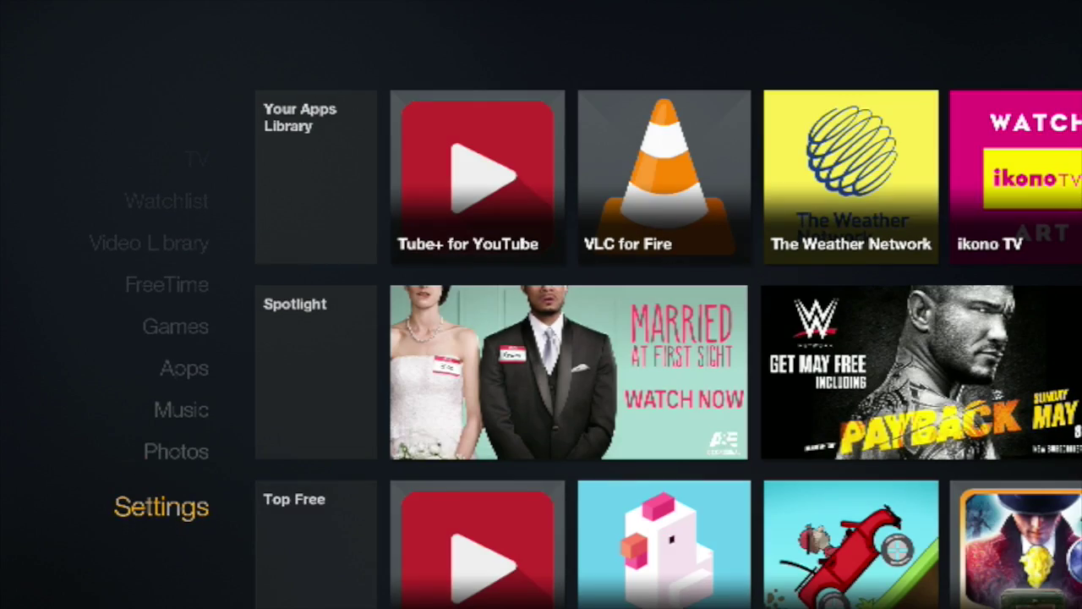
key("Return")
key("Right")
key("Right")
key("Right")
key("Right")
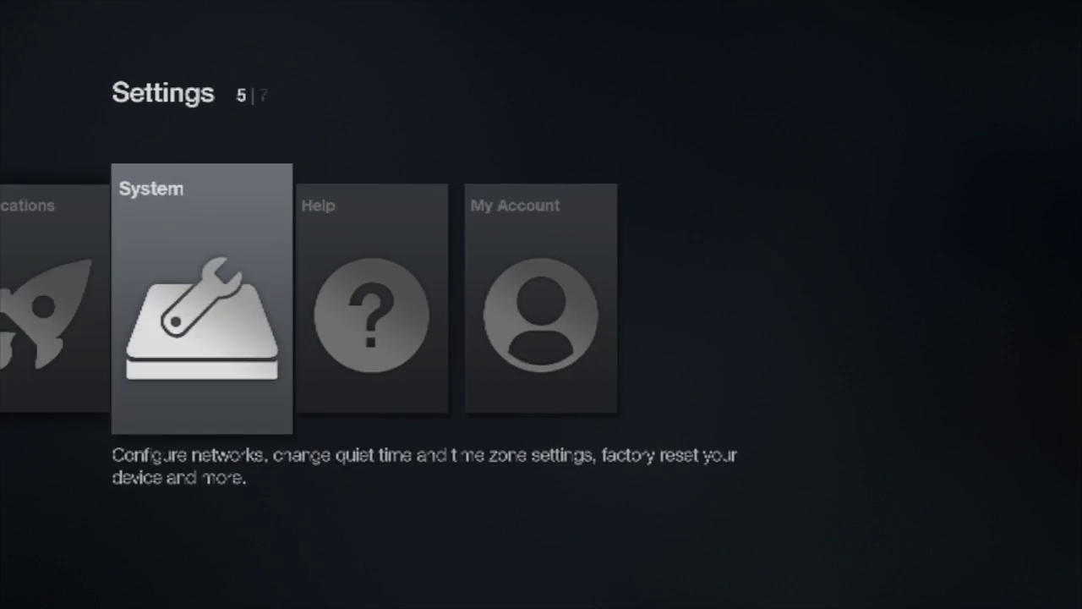
key("Return")
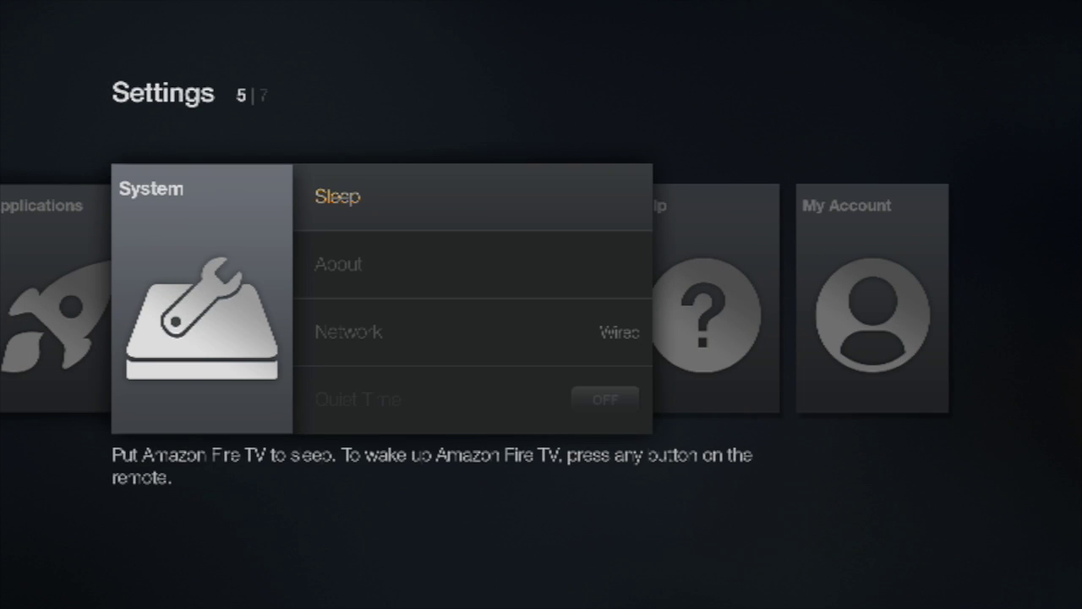
Step: Restart the Amazon Fire TV from the System settings
key("Down")
key("Down")
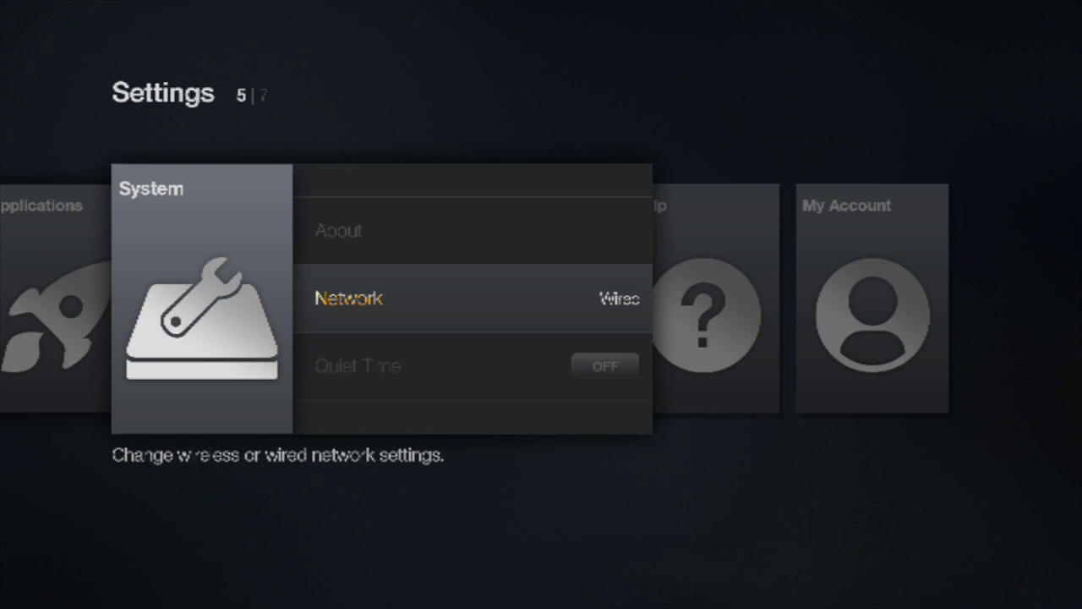
key("Down")
key("Down")
key("Down")
key("Down")
key("Down")
key("Down")
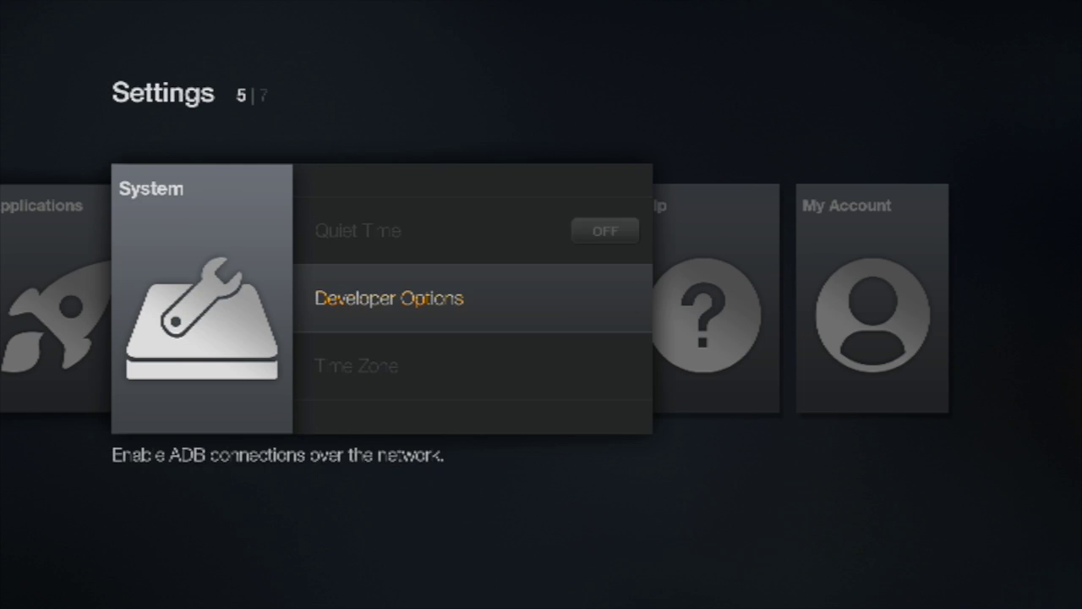
key("Return")
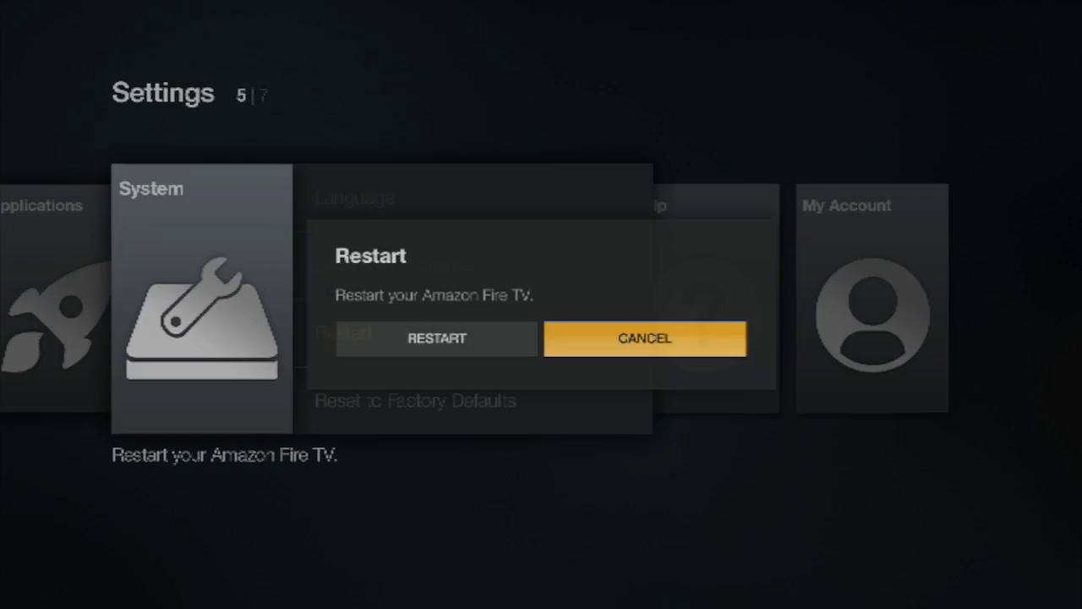
key("Left")
key("Return")
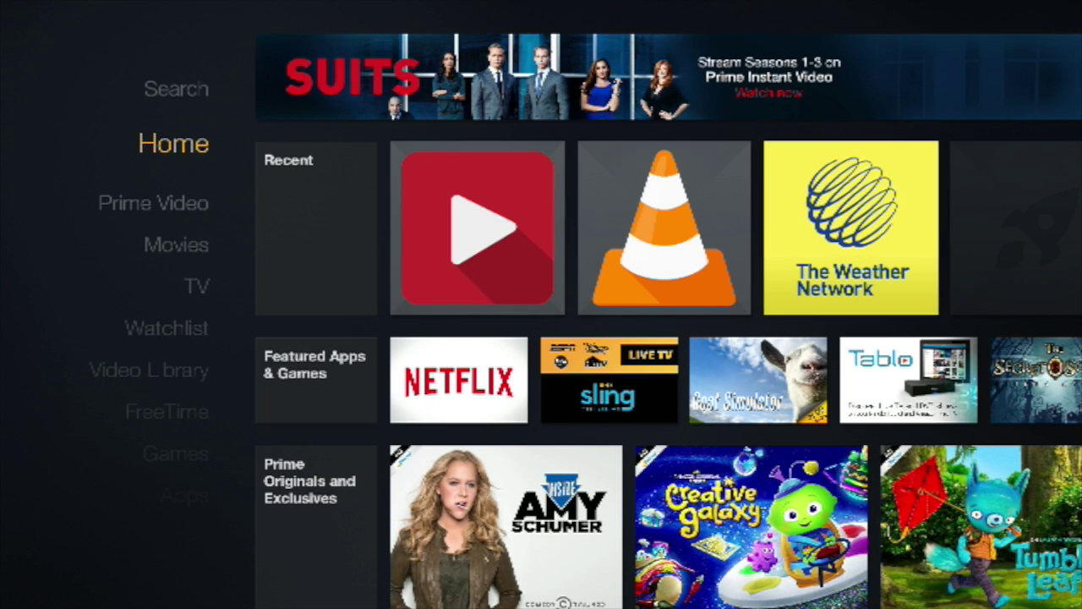
Step: Examine the recent items after the restart to see whether ikono TV carries the Kodi icon
key("Return")
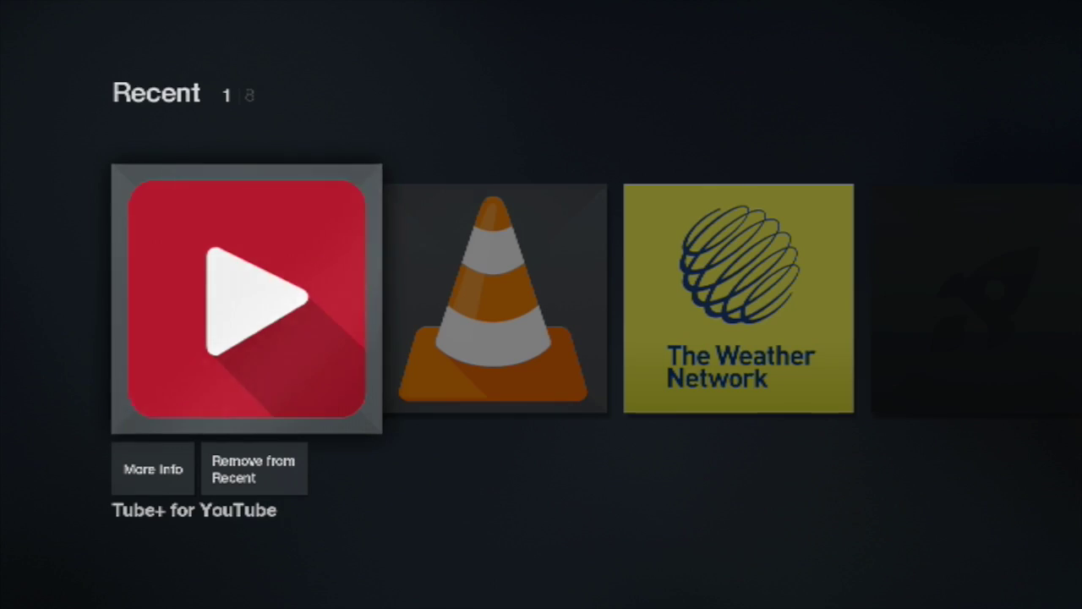
key("Escape")
key("Return")
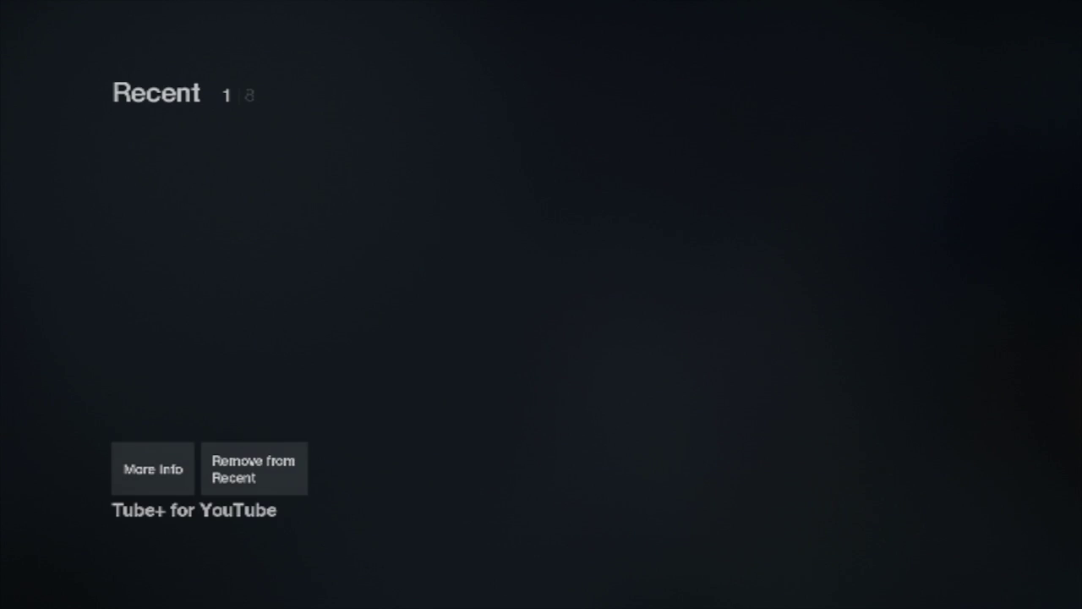
key("Right")
key("Right")
key("Right")
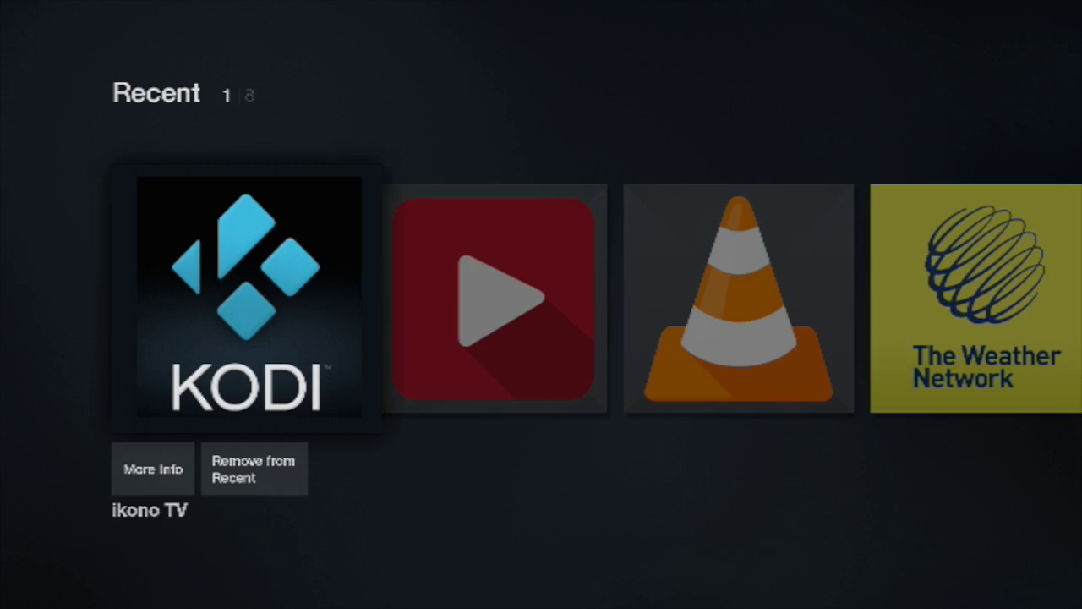
key("Escape")
Step: Open the Applications section of the Fire TV settings
key("Down")
key("Down")
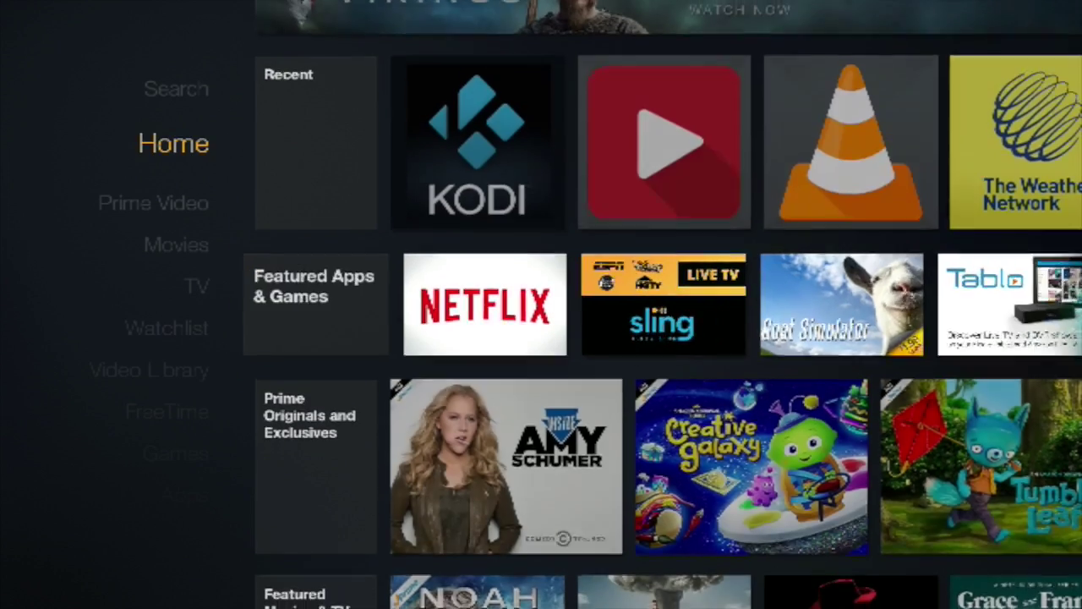
key("Down")
key("Down")
key("Down")
key("Down")
key("Down")
key("Down")
key("Down")
key("Down")
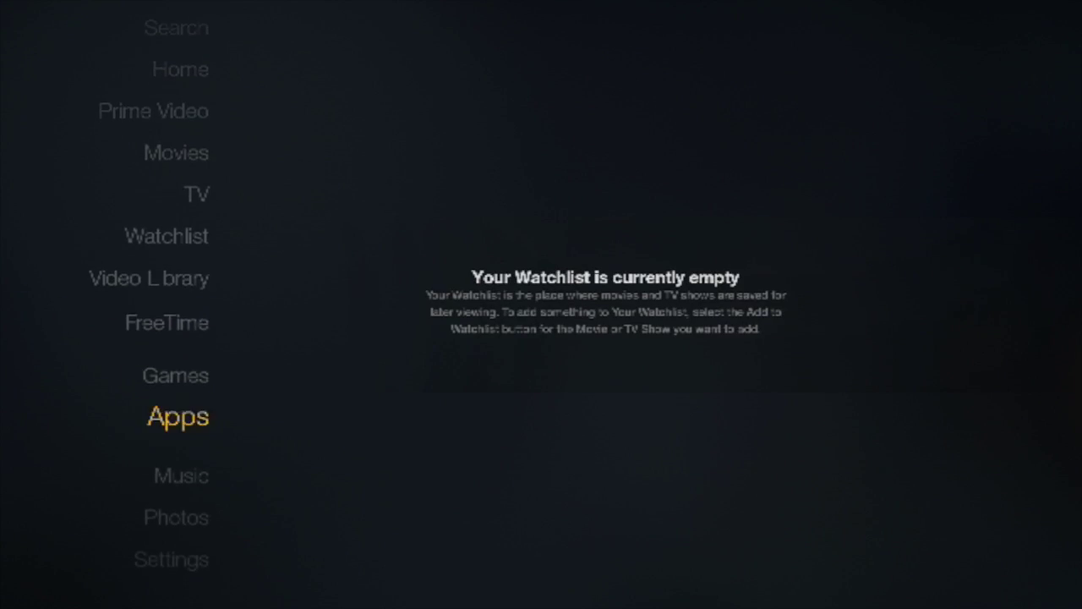
key("Down")
key("Down")
key("Down")
key("Return")
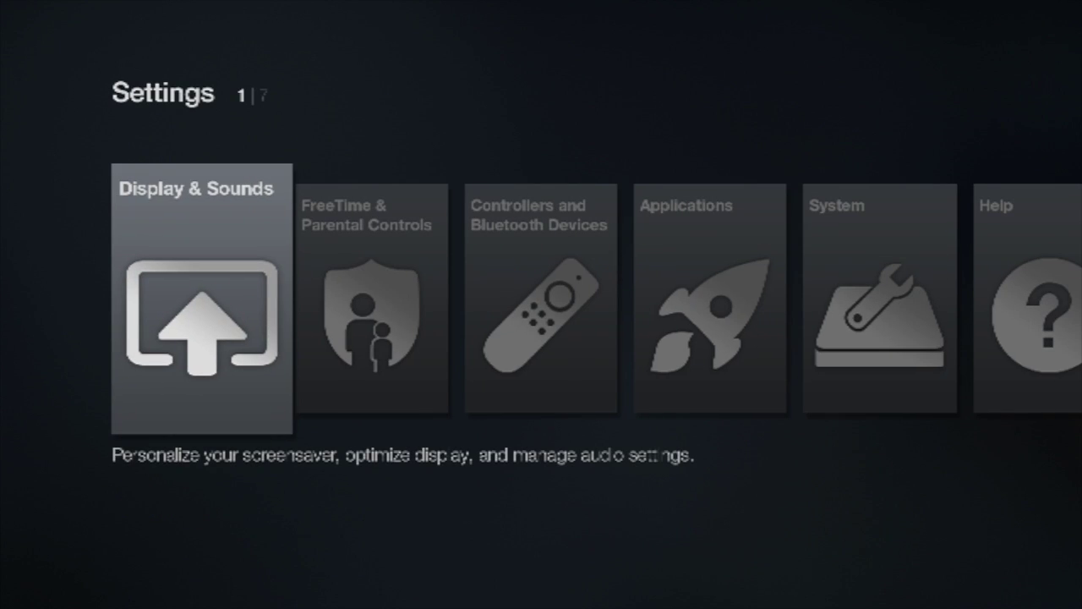
key("Right")
key("Right")
key("Right")
key("Return")
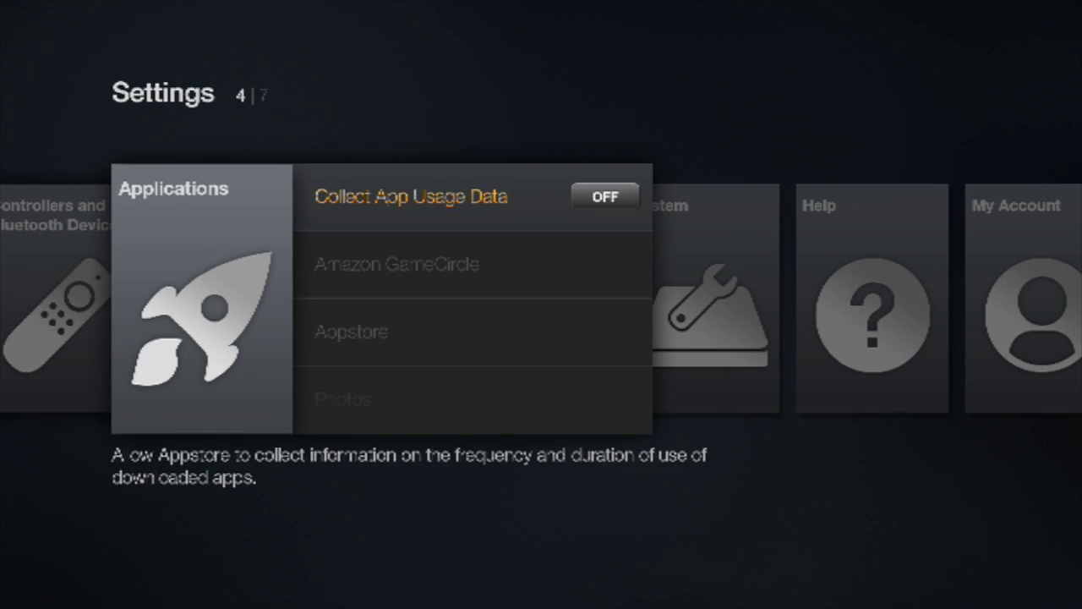
Step: Open the Llama entry under Manage Installed Applications
key("Down")
key("Down")
key("Down")
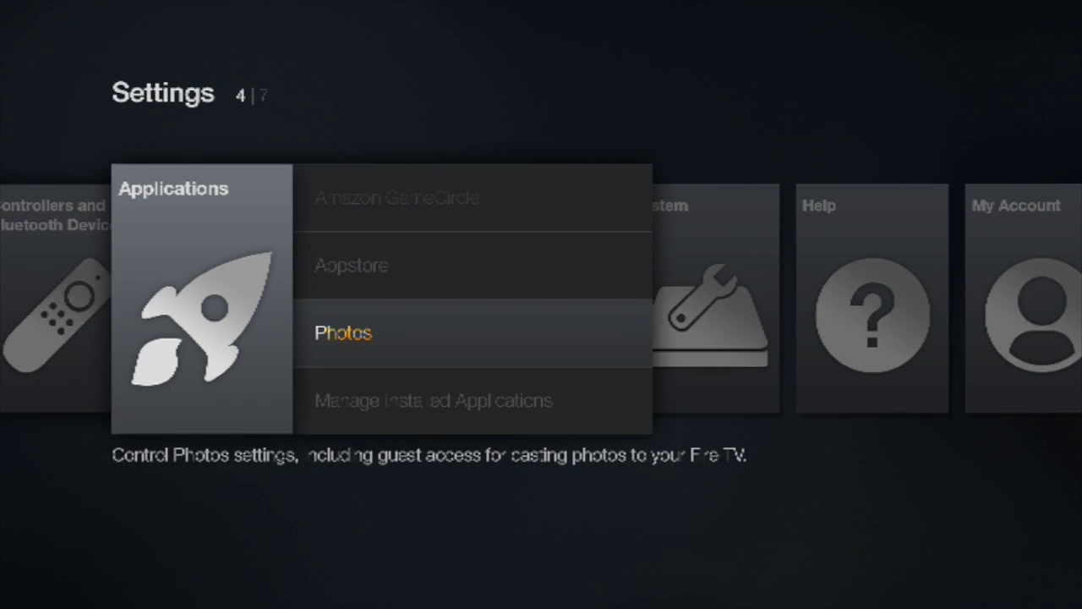
key("Down")
key("Return")
key("Down")
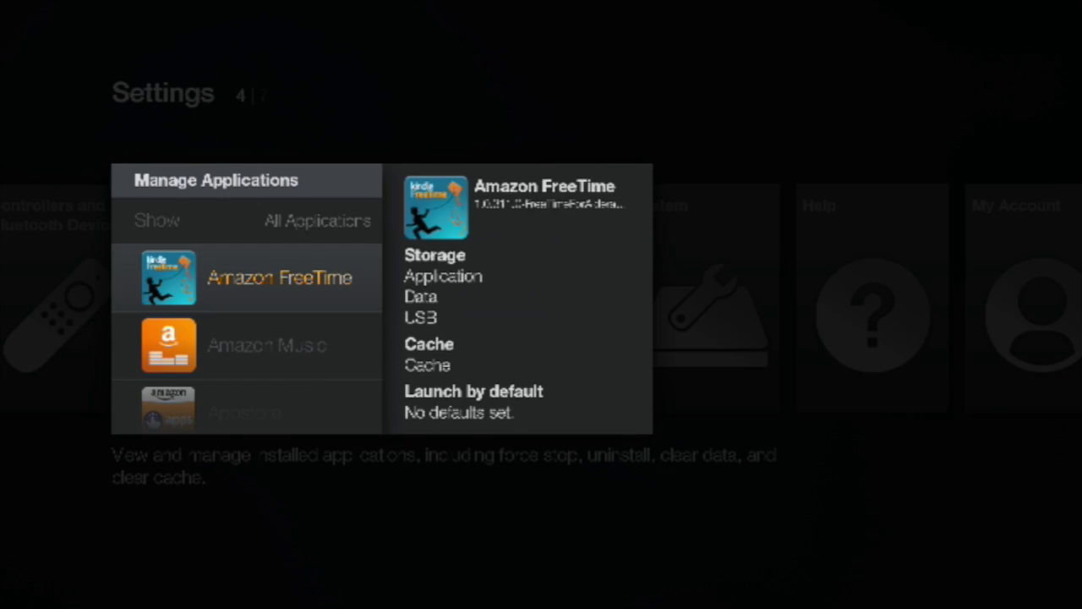
key("Down")
key("Down")
key("Down")
key("Down")
key("Down")
key("Down")
key("Down")
key("Down")
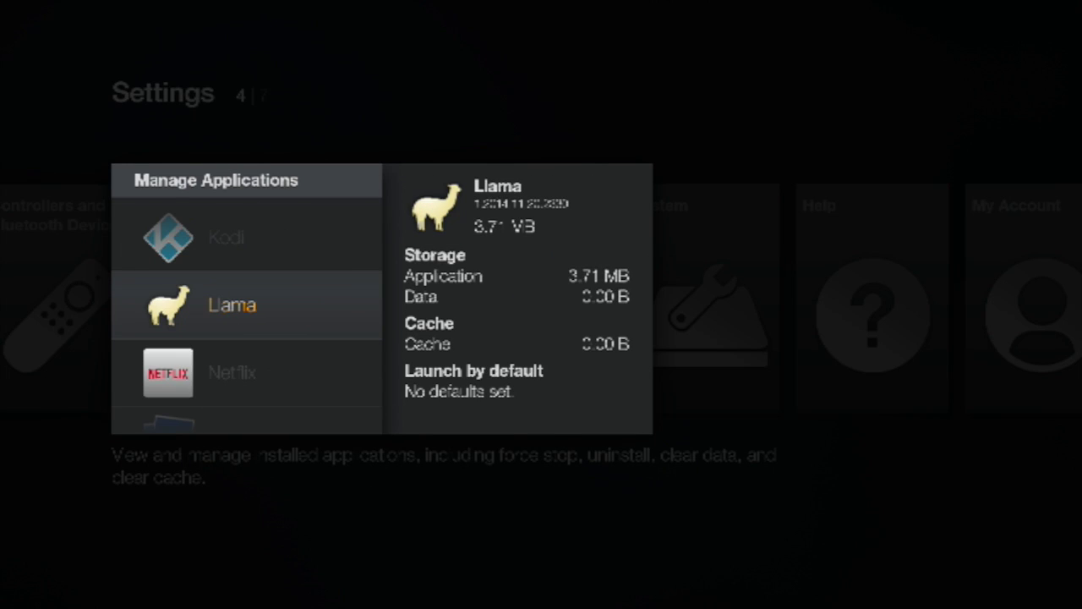
key("Return")
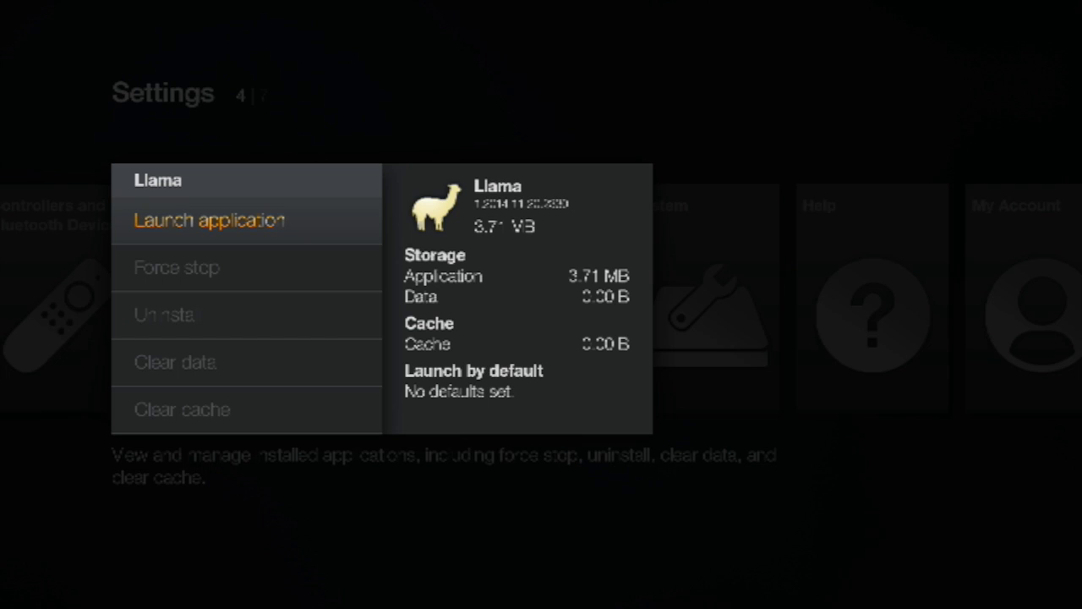
Step: Launch Llama, accepting its terms of use and dismissing the welcome message
key("Down")
key("Down")
key("Down")
key("Down")
key("Up")
key("Up")
key("Up")
key("Up")
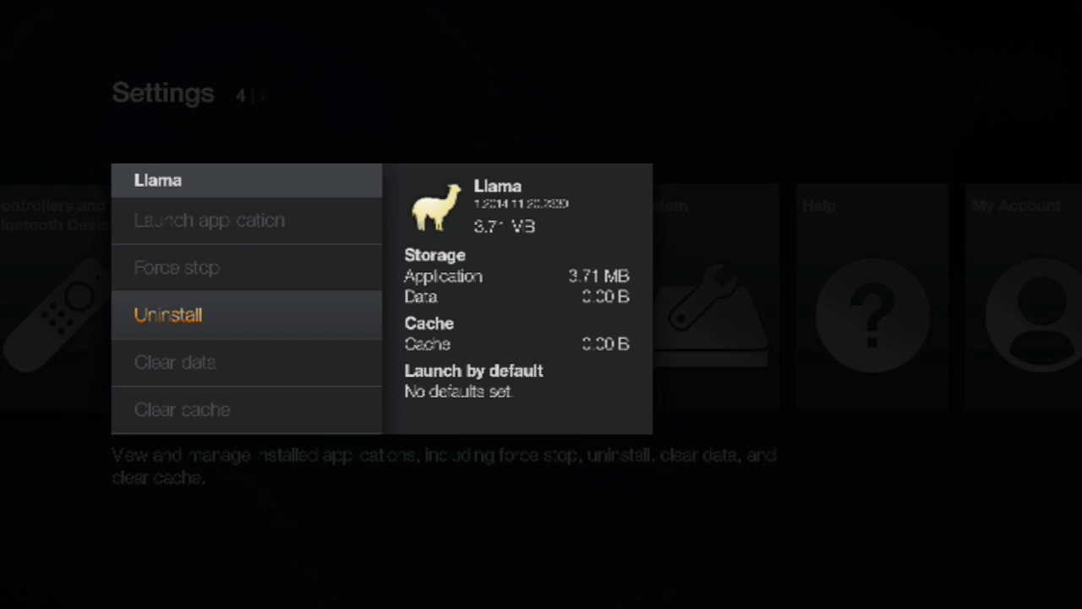
key("Return")
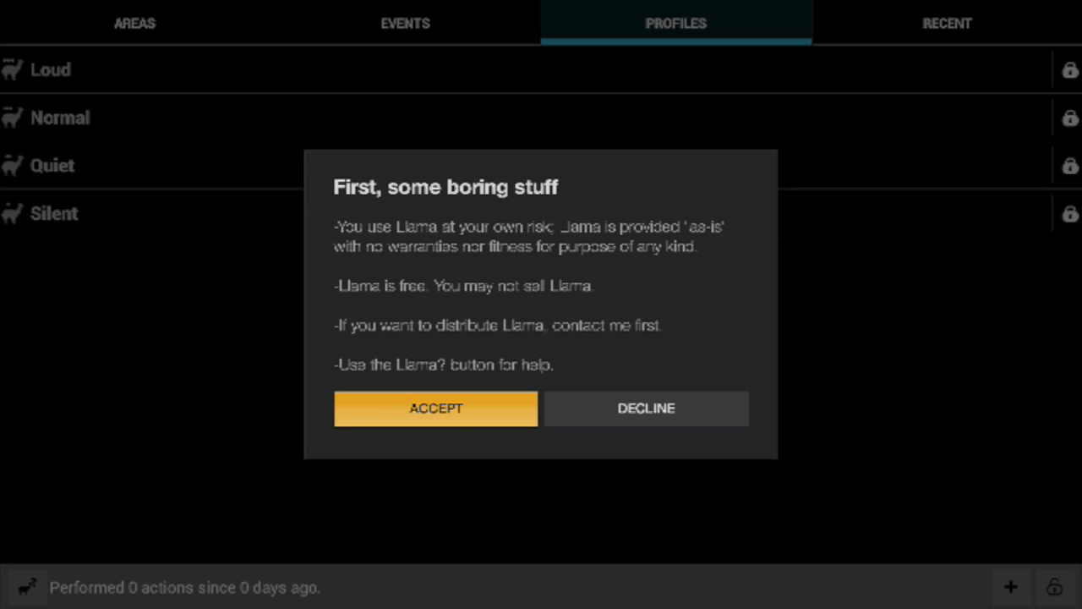
key("Return")
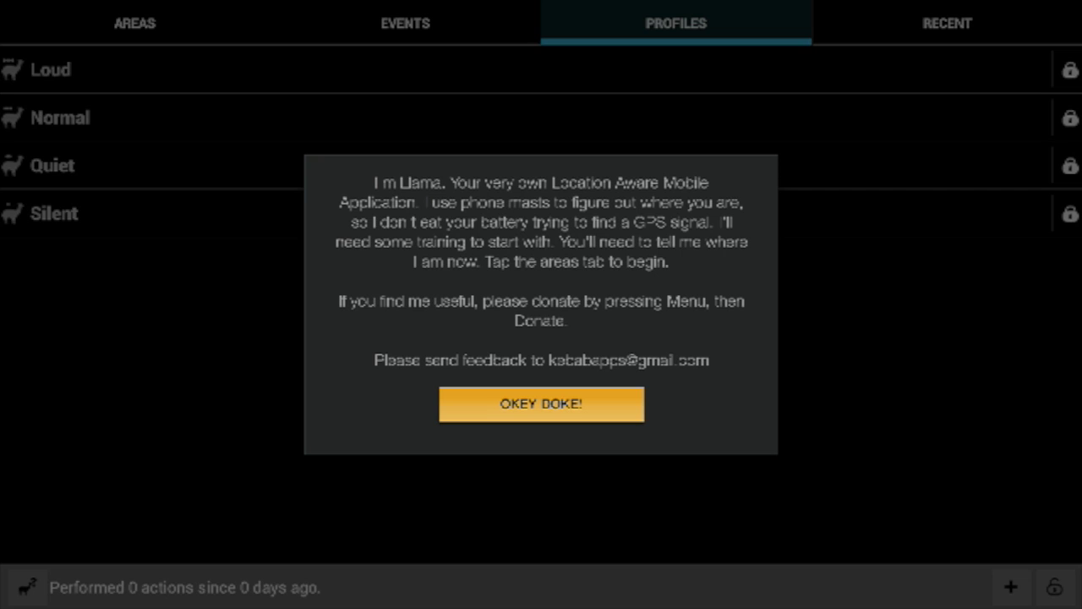
key("Return")
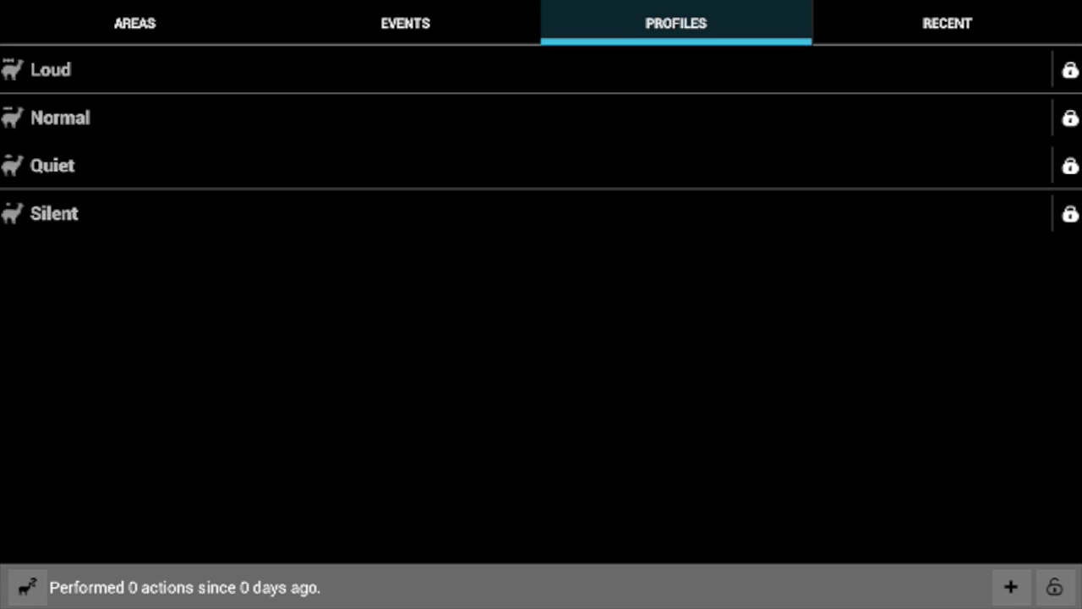
Step: Create a new event in Llama's events list, dismissing the introductory help
key("Left")
key("Return")
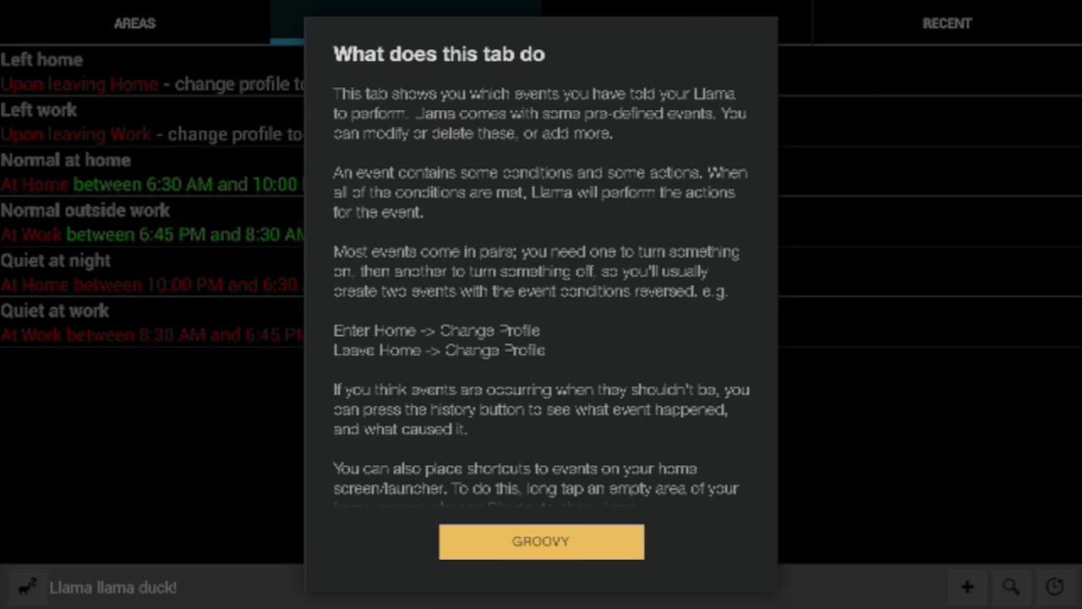
key("Down")
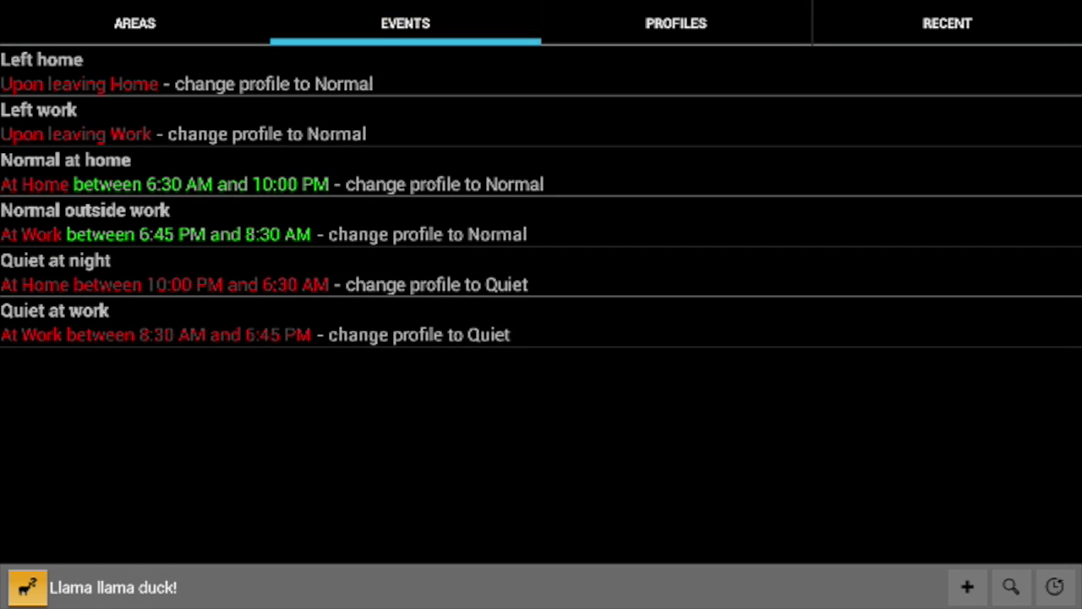
key("Right")
key("Return")
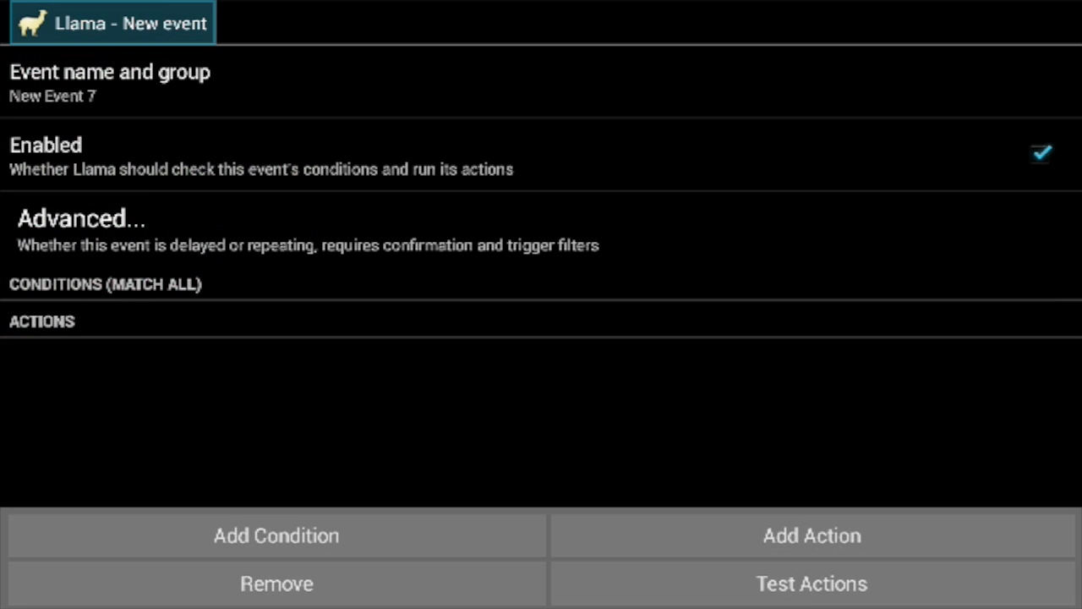
Step: Add an Active application condition to the new event
key("Down")
key("Down")
key("Down")
key("Down")
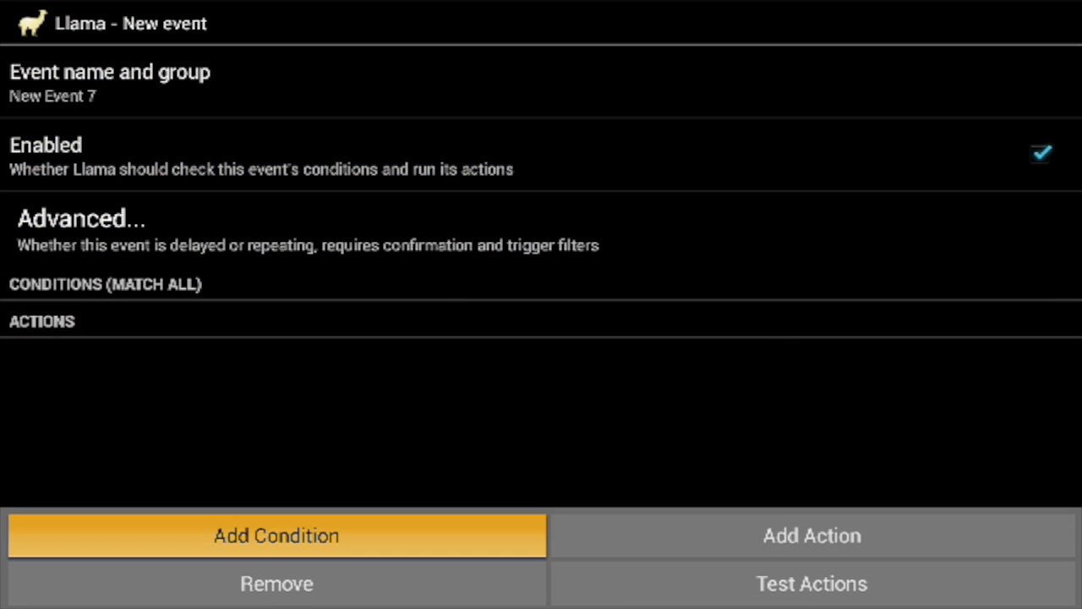
key("Return")
key("Return")
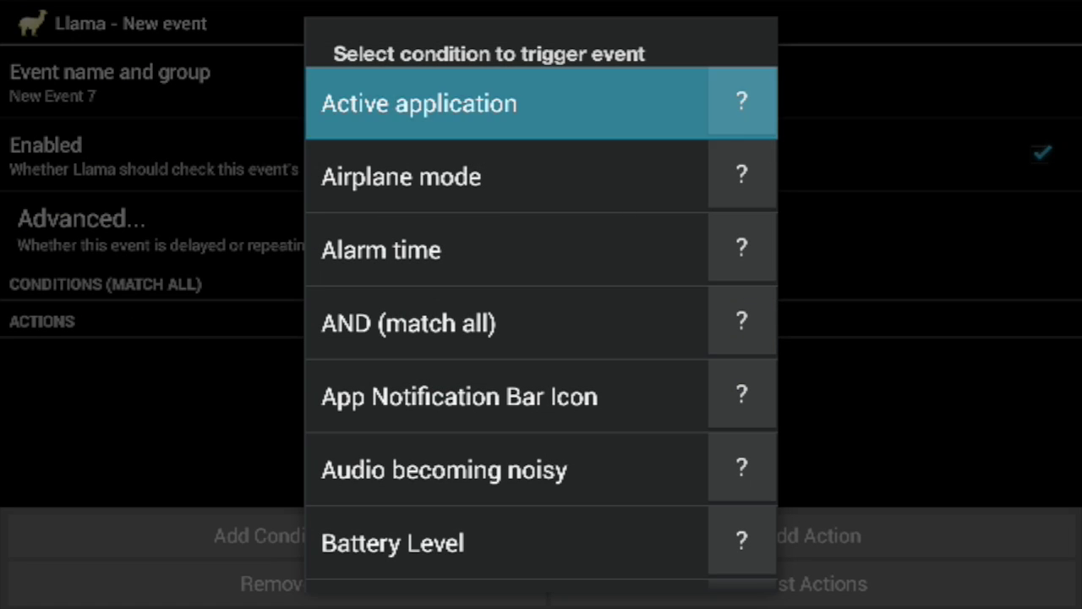
Step: Choose IkonoTV as the app for the Active application condition and confirm it
key("Down")
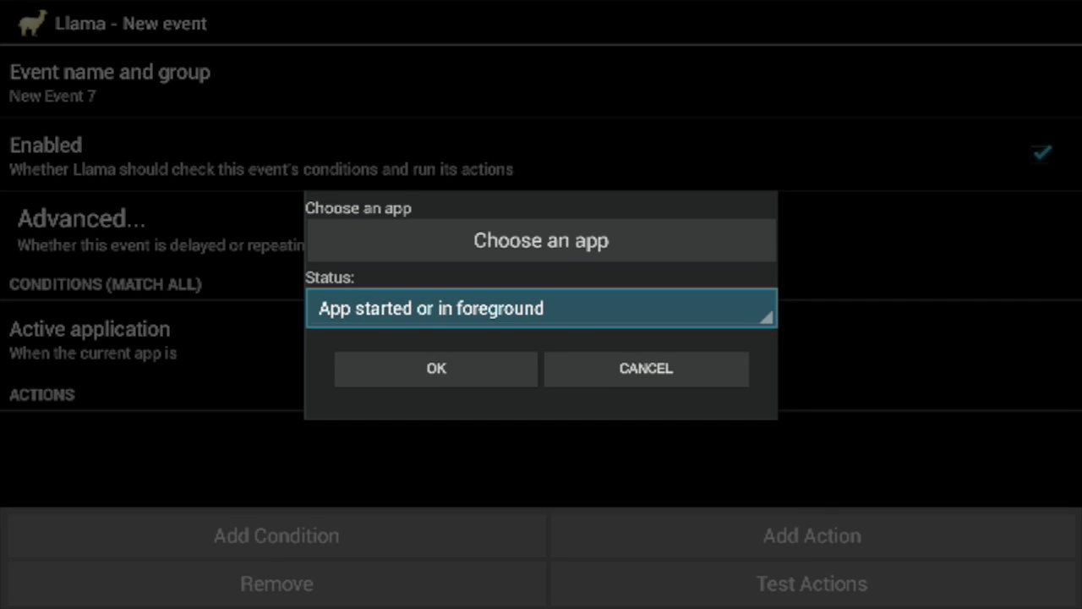
key("Up")
key("Return")
key("Down")
key("Down")
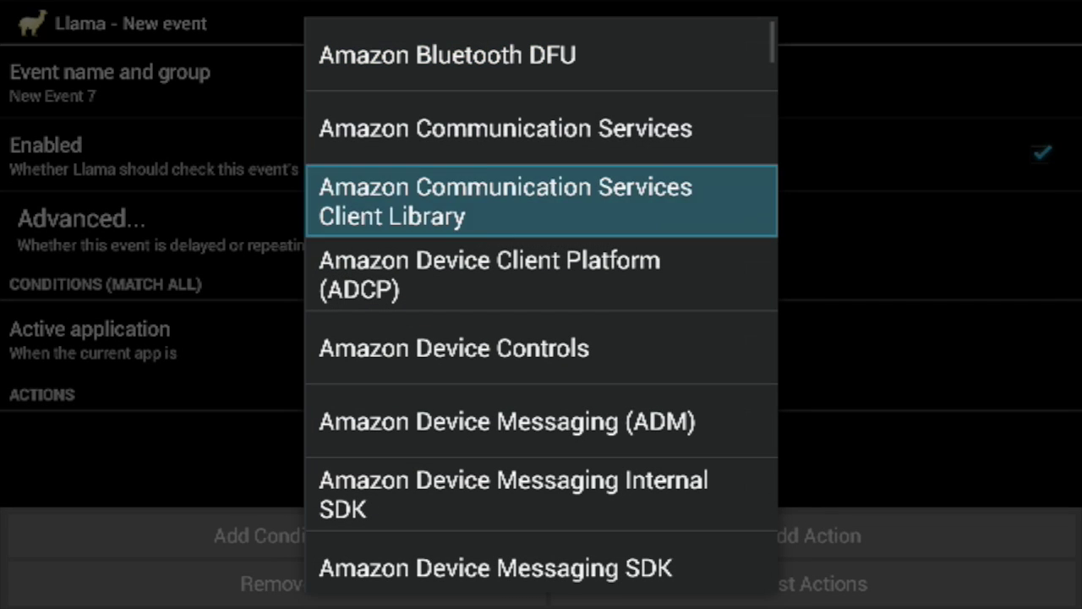
key("Down")
key("Down")
key("Down")
key("Down")
key("Down")
key("Down")
key("Down")
key("Down")
key("Down")
key("Down")
key("Down")
key("Down")
key("Down")
key("Down")
key("Down")
key("Down")
key("Down")
key("Down")
key("Down")
key("Down")
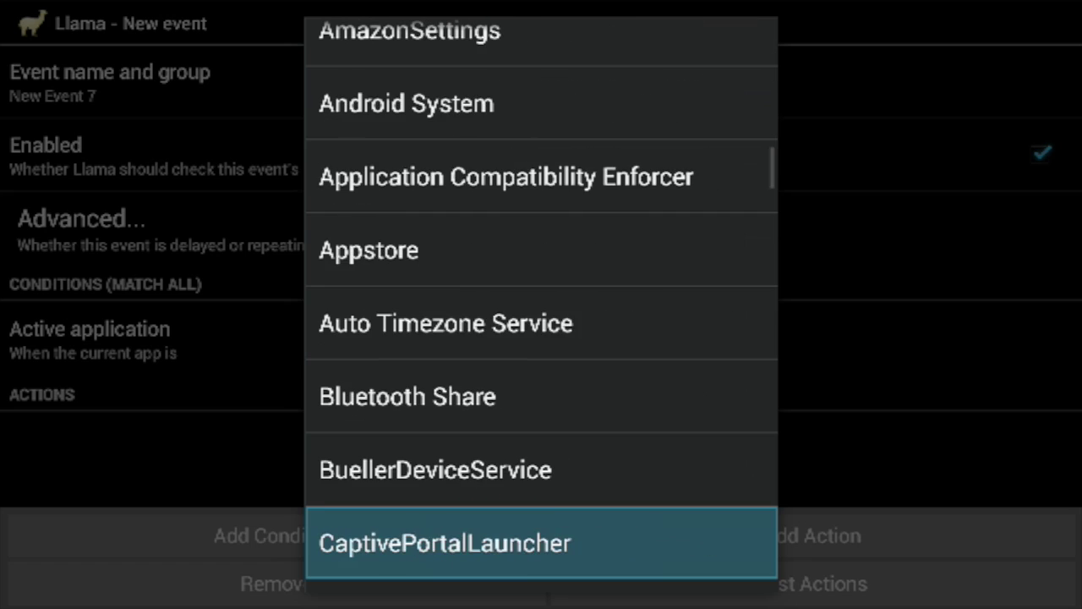
key("Down")
key("Down")
key("Down")
key("Down")
key("Down")
key("Down")
key("Down")
key("Down")
key("Down")
key("Down")
key("Down")
key("Down")
key("Down")
key("Down")
key("Down")
key("Down")
key("Down")
key("Down")
key("Down")
key("Down")
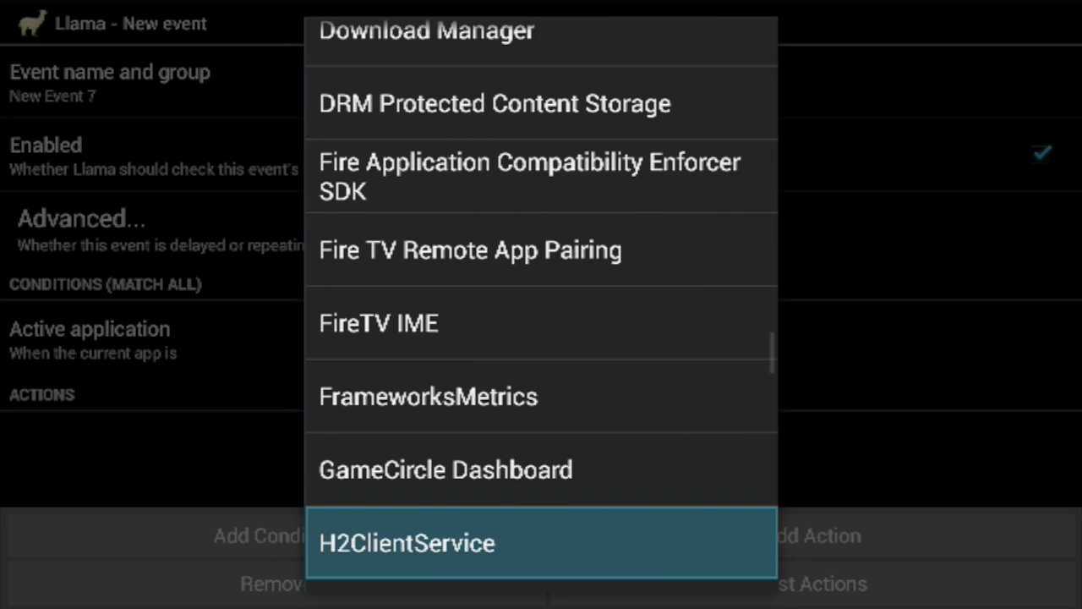
key("Down")
key("Down")
key("Down")
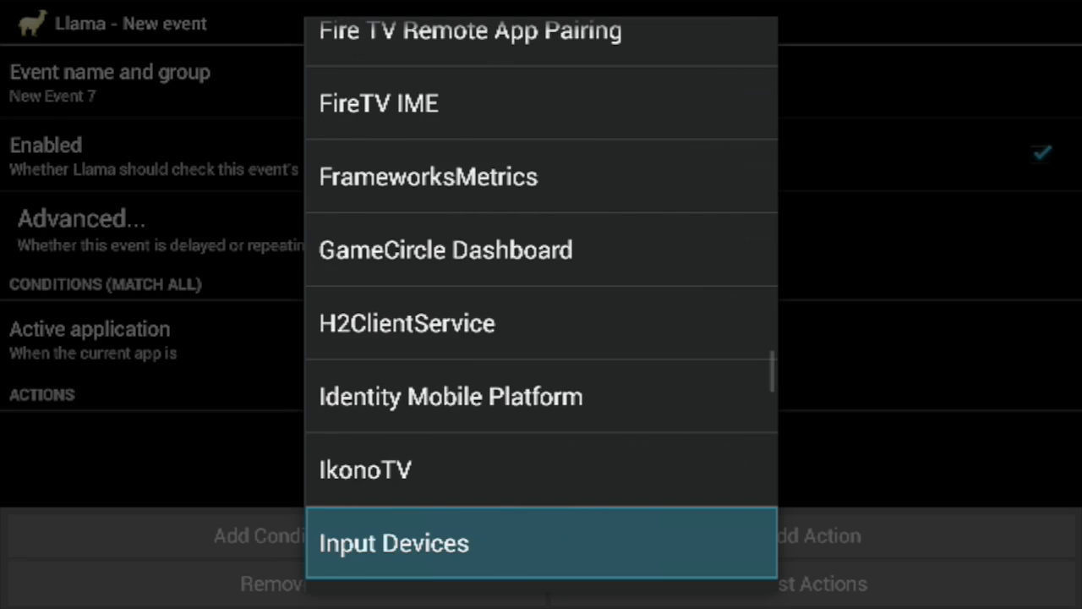
key("Up")
key("Return")
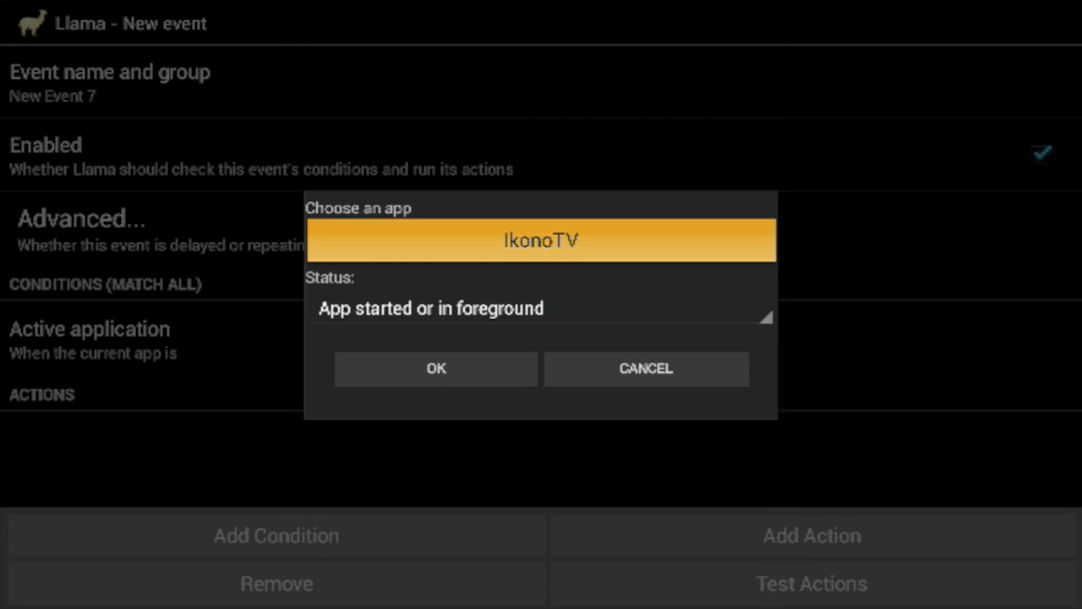
key("Down")
key("Down")
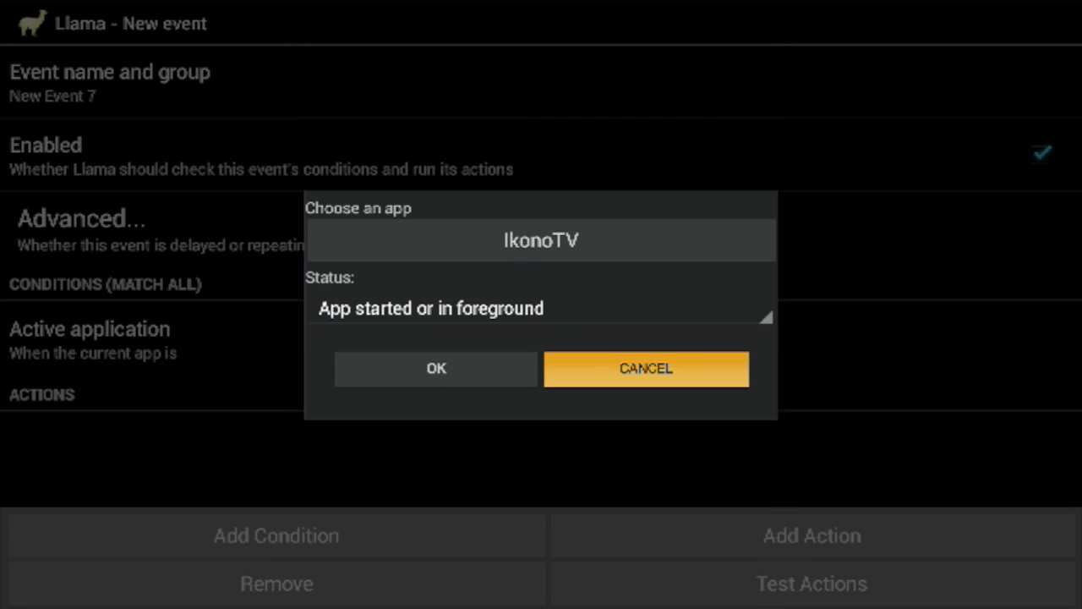
key("Left")
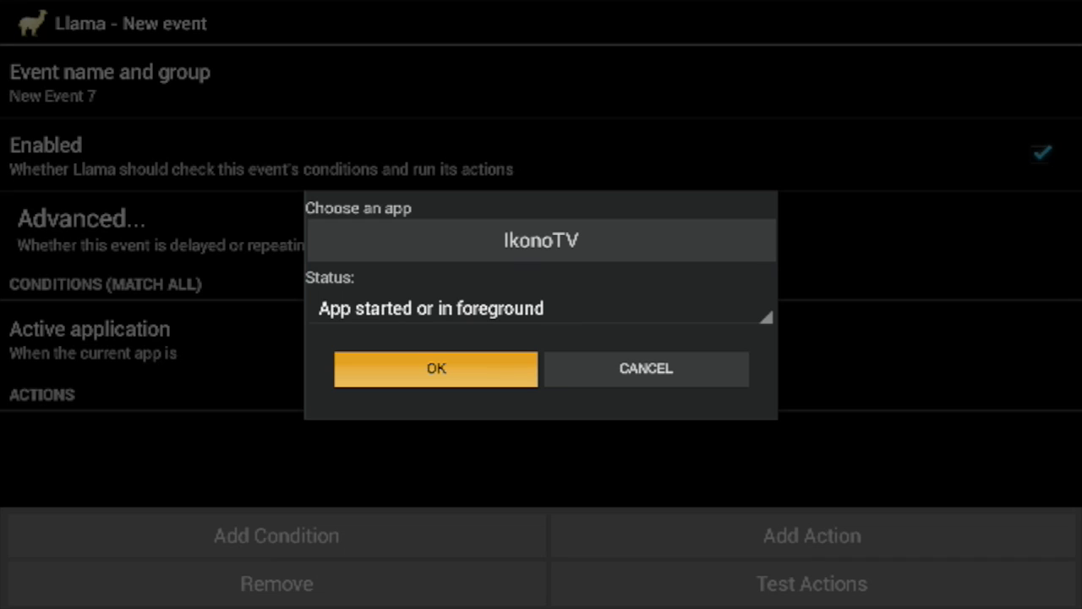
key("Return")
Step: Add a Run Application action to the new event
key("Right")
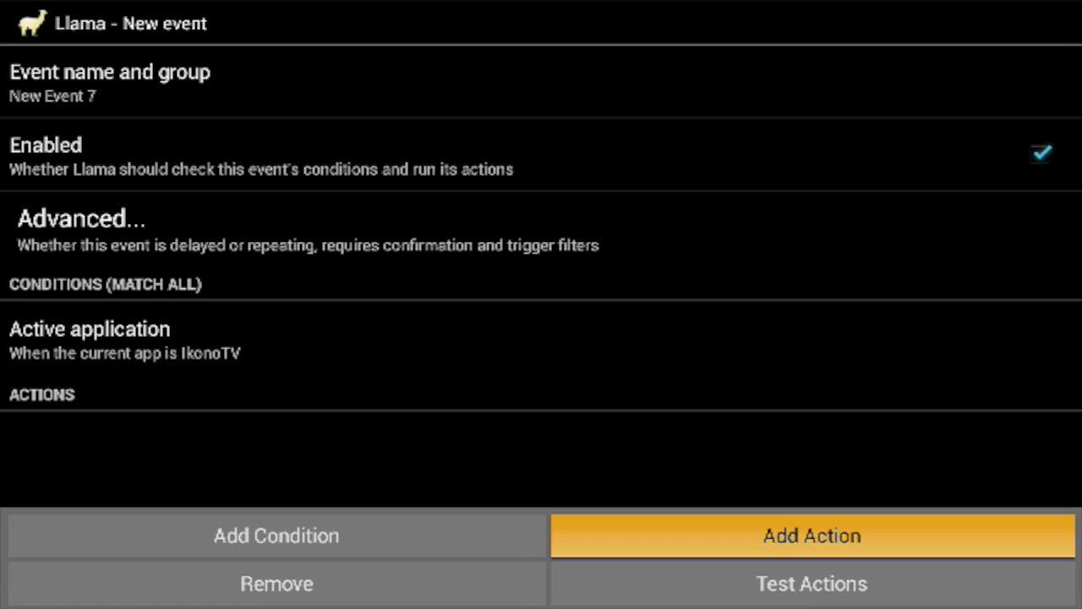
key("Return")
key("Down")
key("Down")
key("Down")
key("Down")
key("Down")
key("Down")
key("Down")
key("Down")
key("Down")
key("Down")
key("Down")
key("Down")
key("Down")
key("Down")
key("Down")
key("Down")
key("Down")
key("Down")
key("Down")
key("Down")
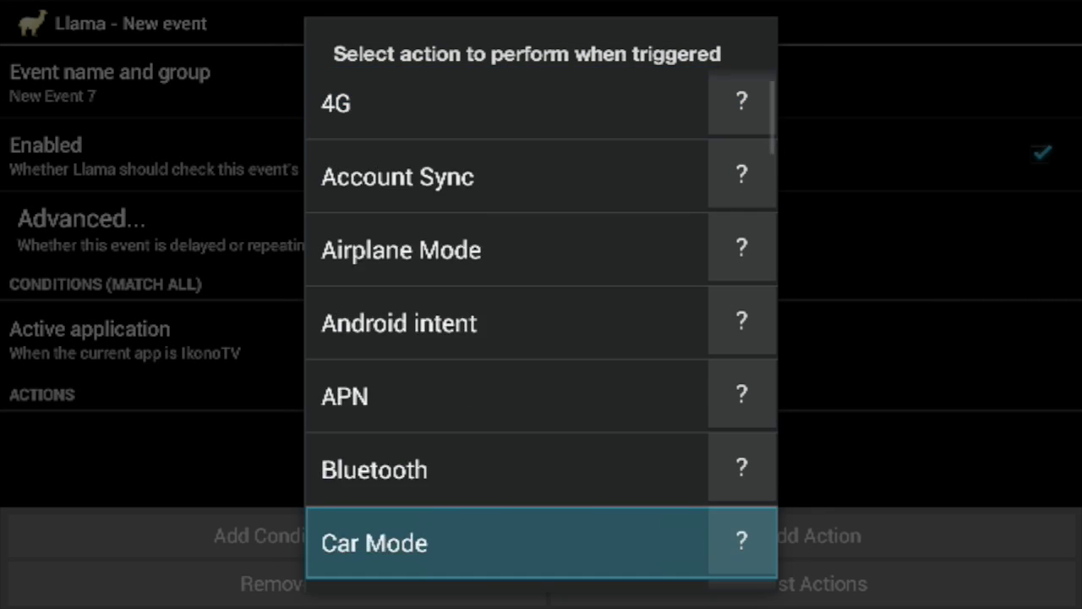
key("Up")
key("Up")
key("Up")
key("Up")
key("Up")
key("Up")
key("Up")
key("Up")
key("Up")
key("Up")
key("Up")
key("Up")
key("Up")
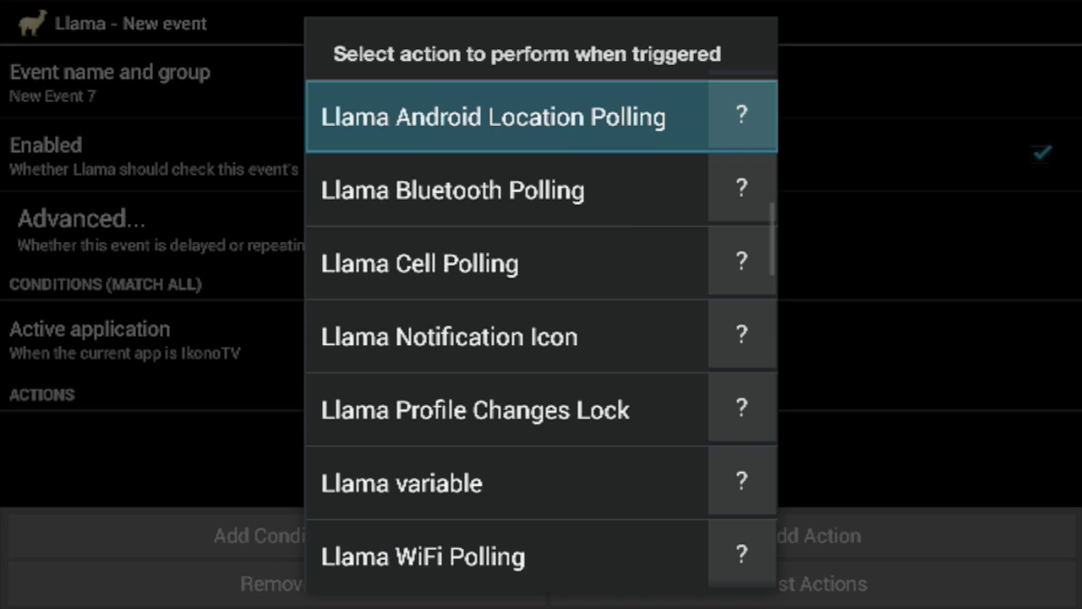
key("Up")
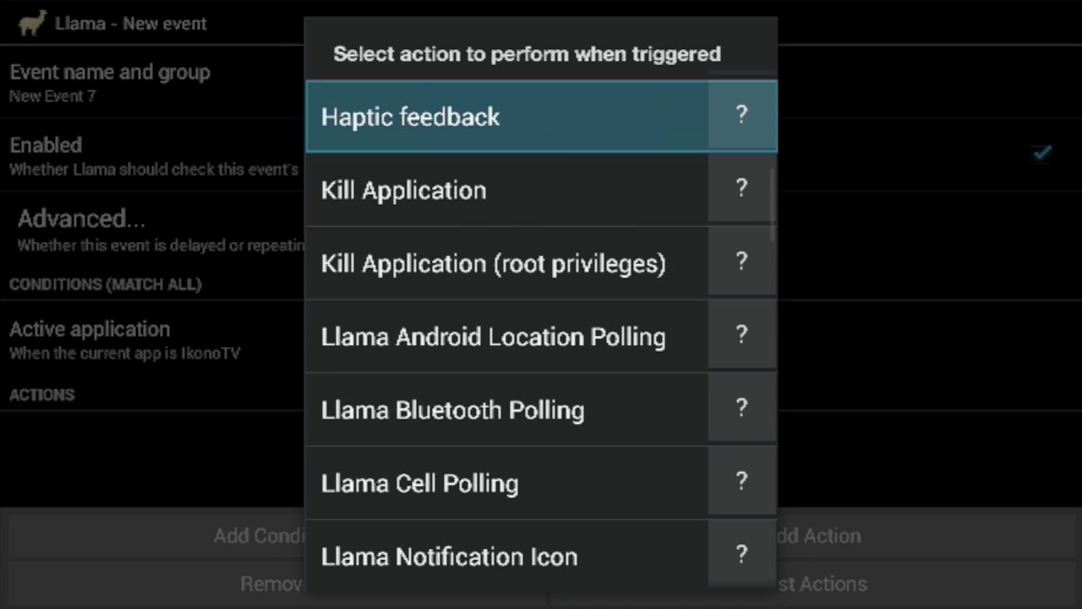
key("Down")
key("Down")
key("Down")
key("Down")
key("Down")
key("Down")
key("Down")
key("Down")
key("Down")
key("Down")
key("Down")
key("Down")
key("Down")
key("Down")
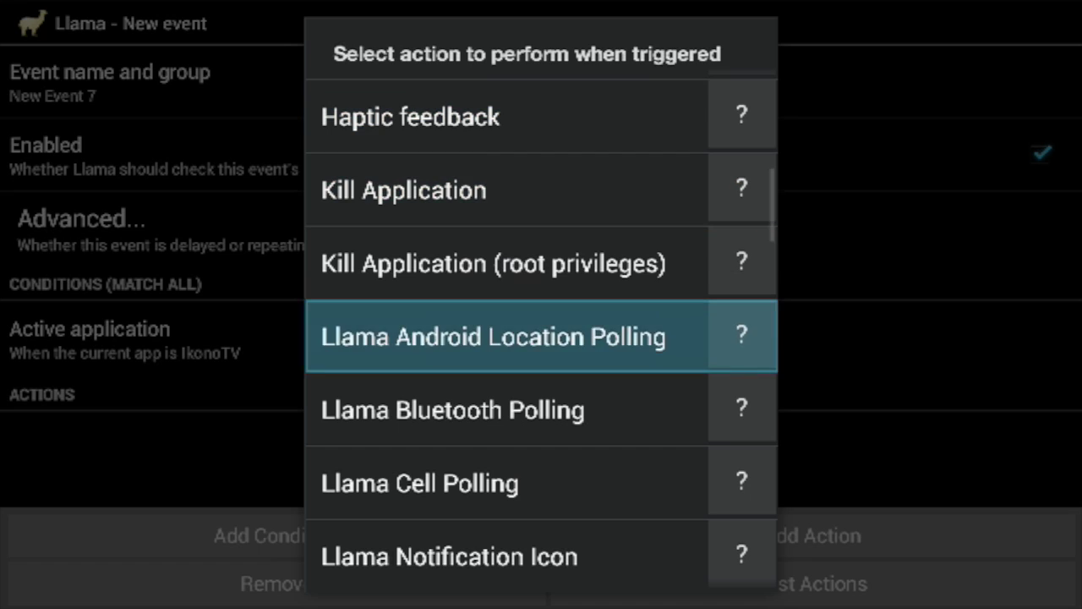
key("Up")
key("Up")
key("Up")
key("Up")
key("Up")
key("Up")
key("Up")
key("Up")
key("Up")
key("Up")
key("Up")
key("Up")
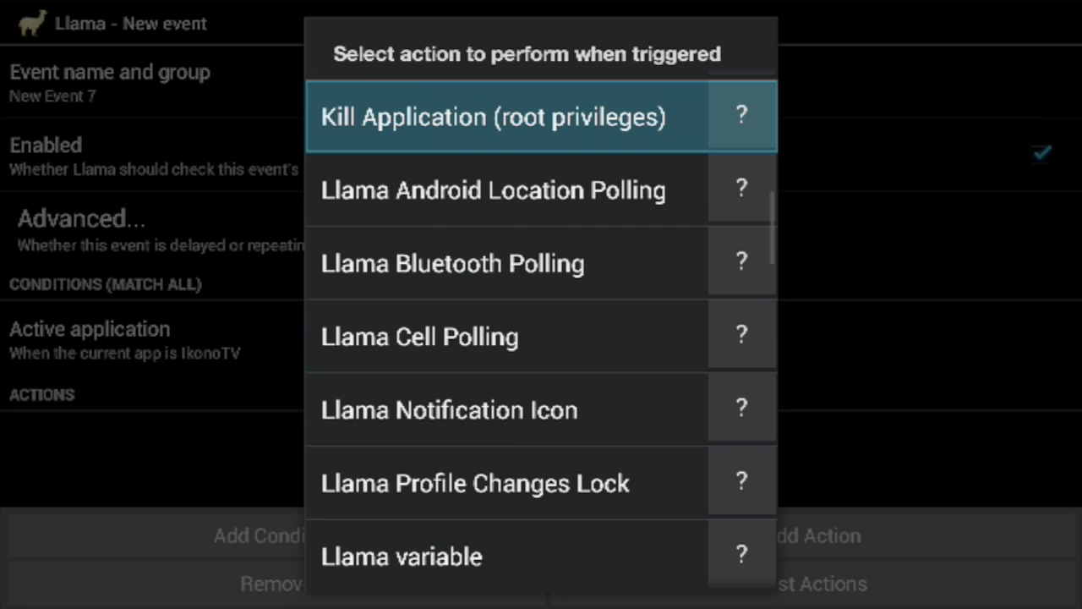
key("Up")
key("Up")
key("Up")
key("Up")
key("Up")
key("Up")
key("Up")
key("Up")
key("Up")
key("Up")
key("Up")
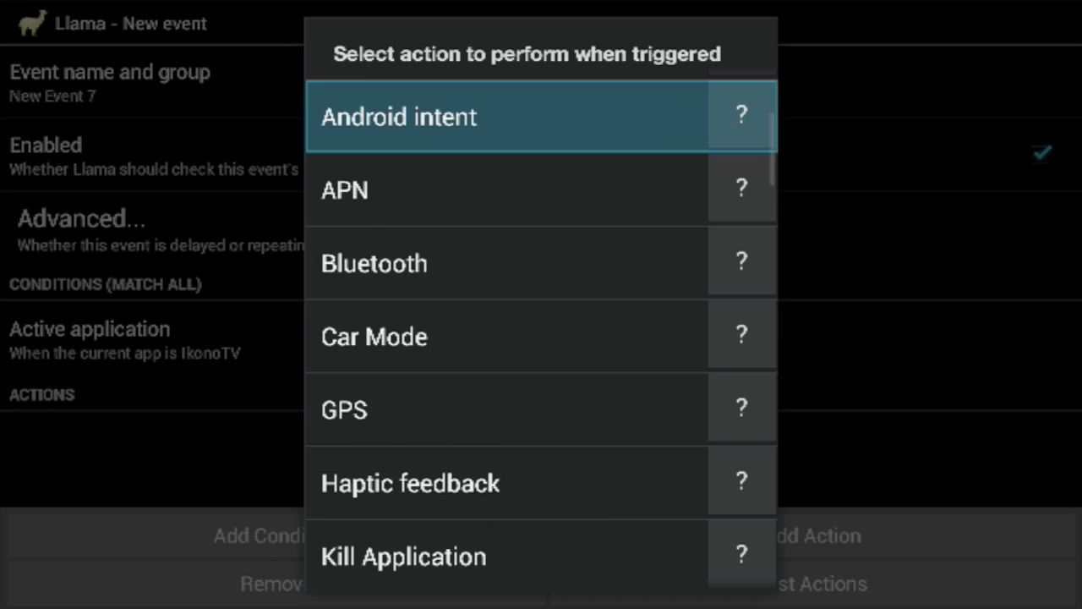
key("Down")
key("Down")
key("Down")
key("Down")
key("Down")
key("Down")
key("Down")
key("Down")
key("Down")
key("Down")
key("Down")
key("Down")
key("Down")
key("Down")
key("Down")
key("Down")
key("Down")
key("Down")
key("Down")
key("Down")
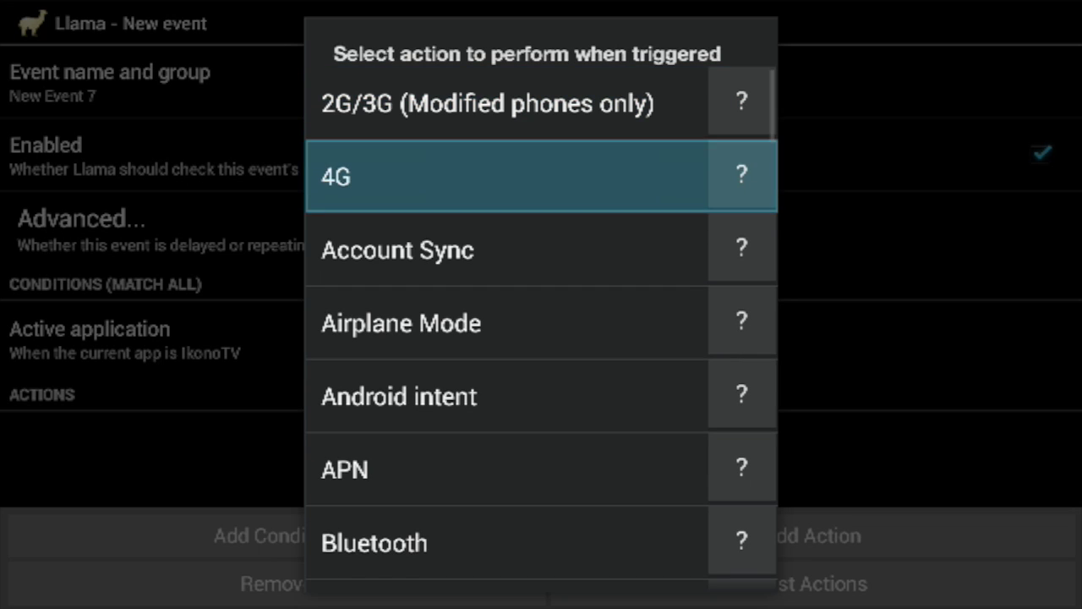
key("Down")
key("Down")
key("Down")
key("Down")
key("Down")
key("Down")
key("Down")
key("Down")
key("Down")
key("Down")
key("Down")
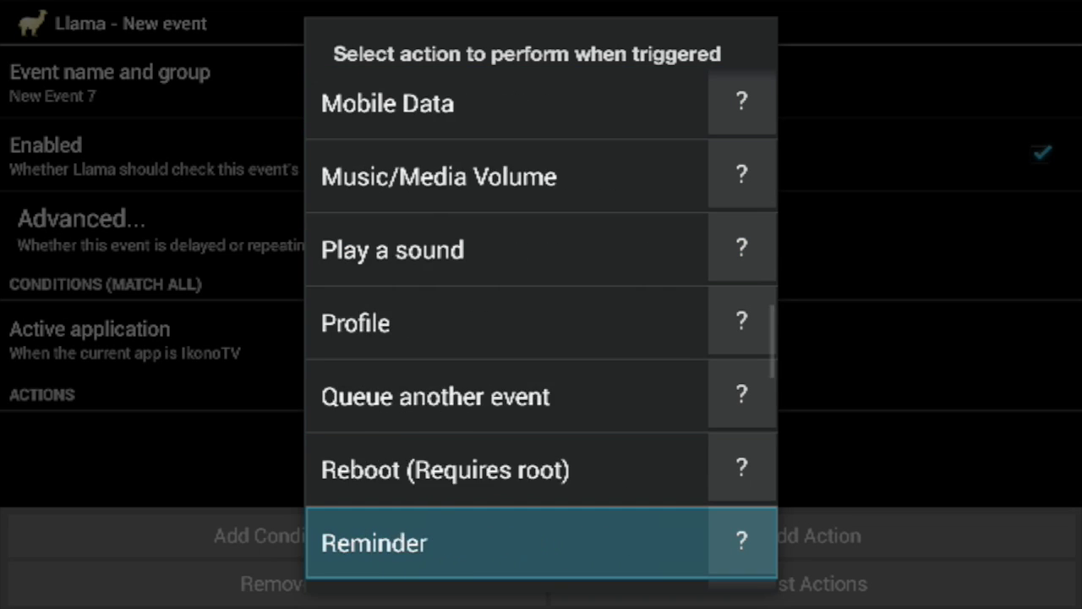
key("Up")
key("Up")
key("Return")
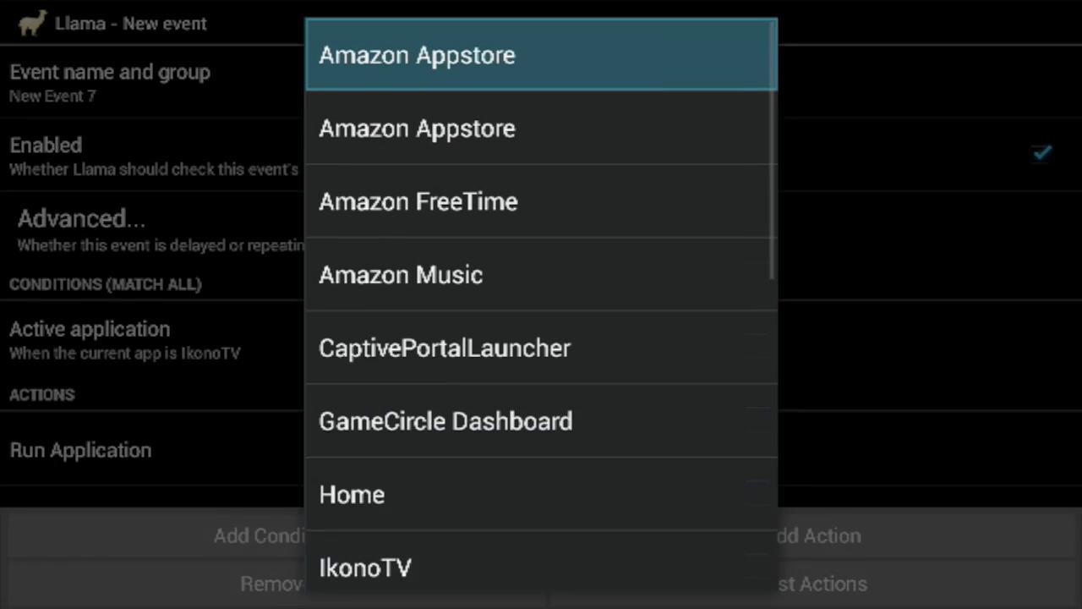
Step: Choose Kodi as the application for the Run Application action
key("Down")
key("Down")
key("Down")
key("Down")
key("Down")
key("Down")
key("Down")
key("Down")
key("Down")
key("Down")
key("Down")
key("Down")
key("Down")
key("Down")
key("Down")
key("Down")
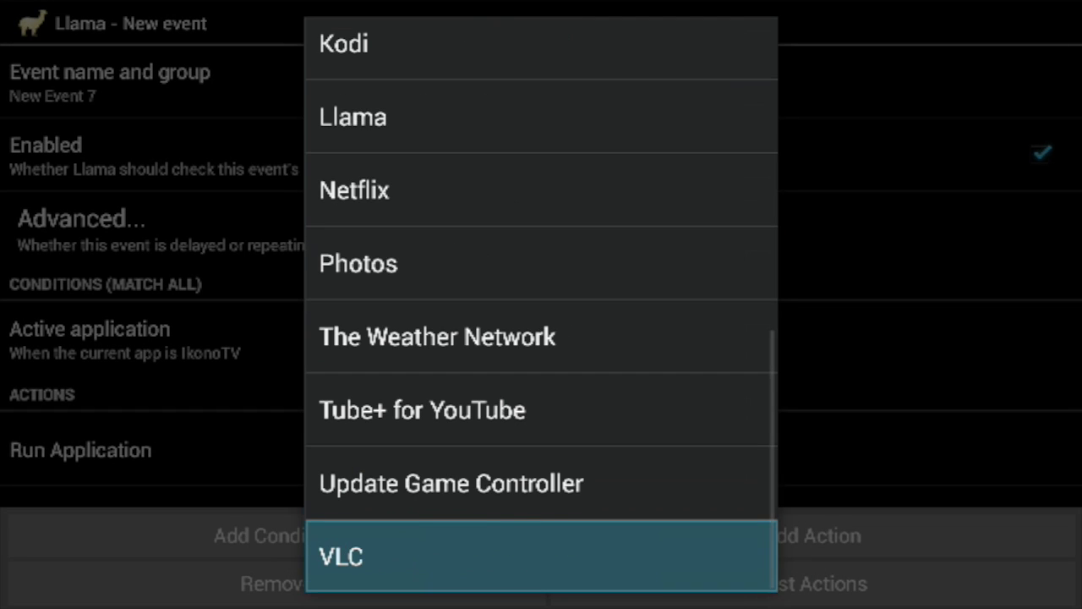
key("Up")
key("Up")
key("Up")
key("Up")
key("Up")
key("Up")
key("Up")
key("Return")
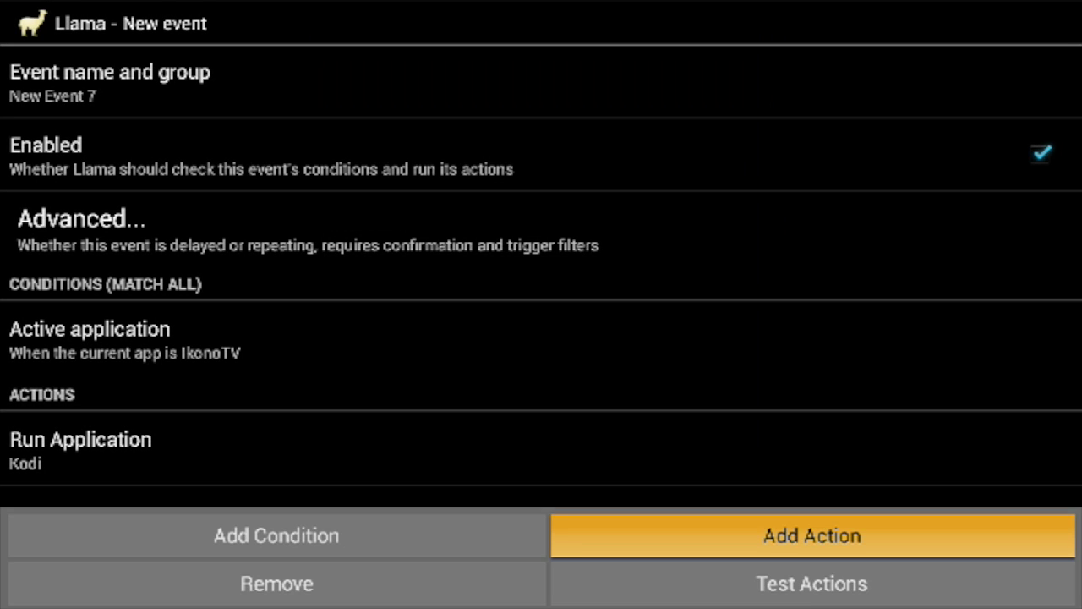
Step: Test the new event's actions and exit Kodi to return to the event
key("Down")
key("Return")
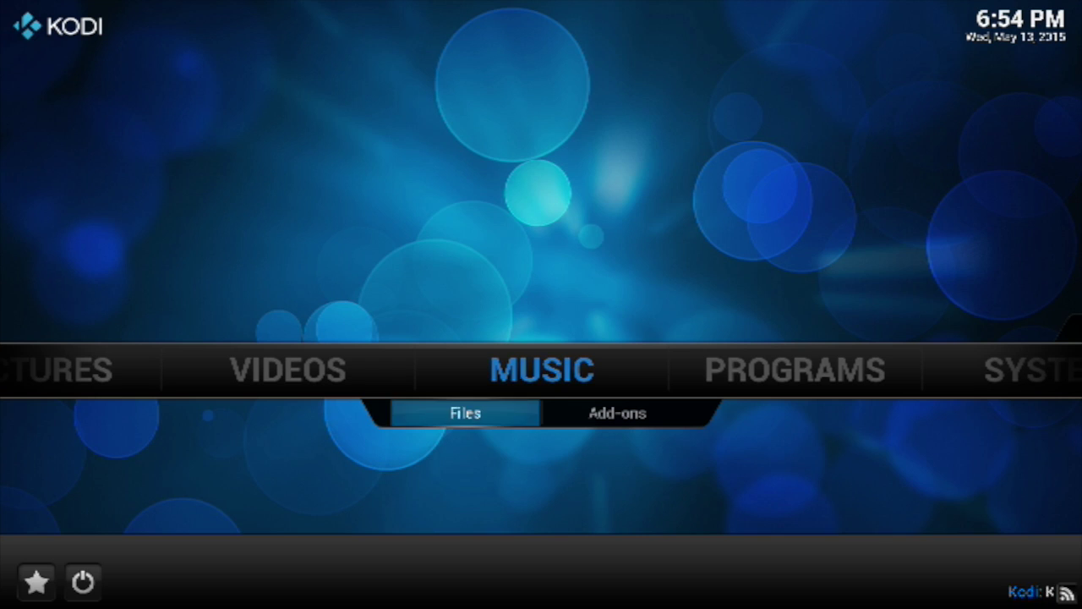
key("Down")
key("Return")
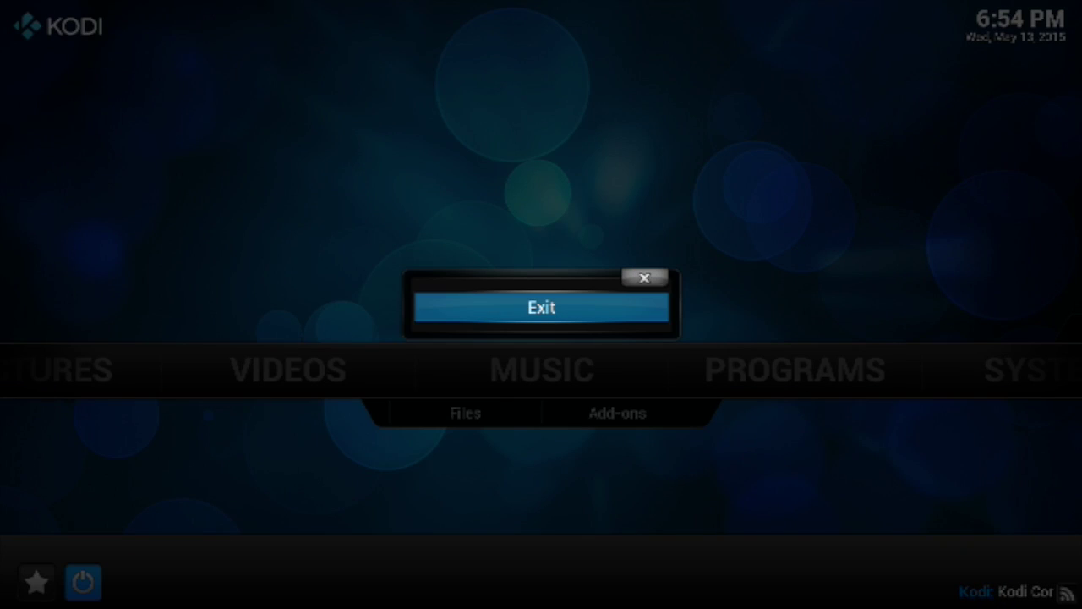
key("Return")
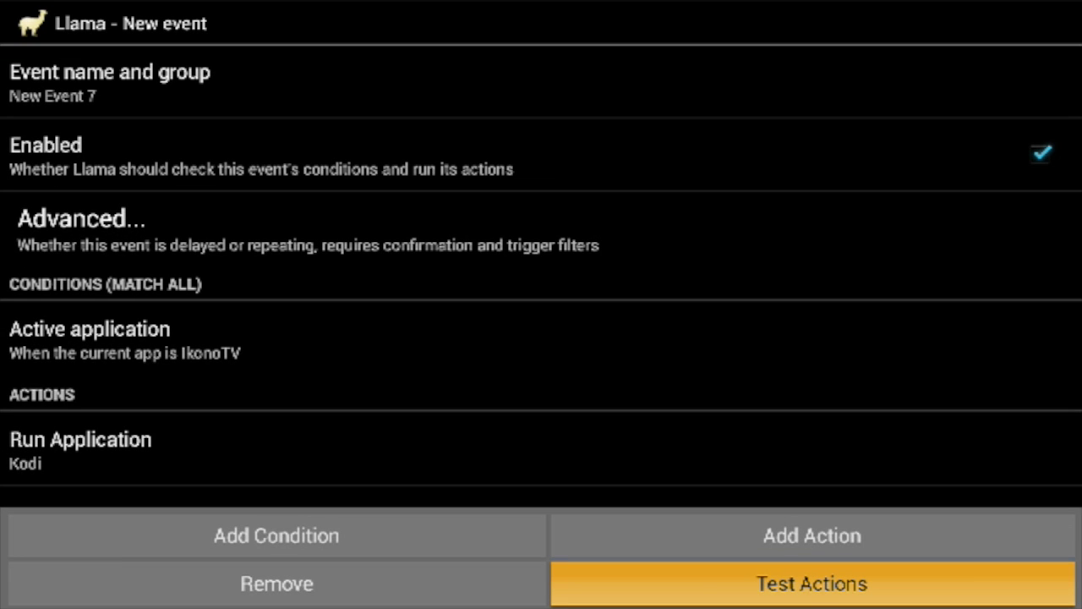
Step: Leave Llama for the Fire TV home screen and launch ikono TV from the Recent row
key("Escape")
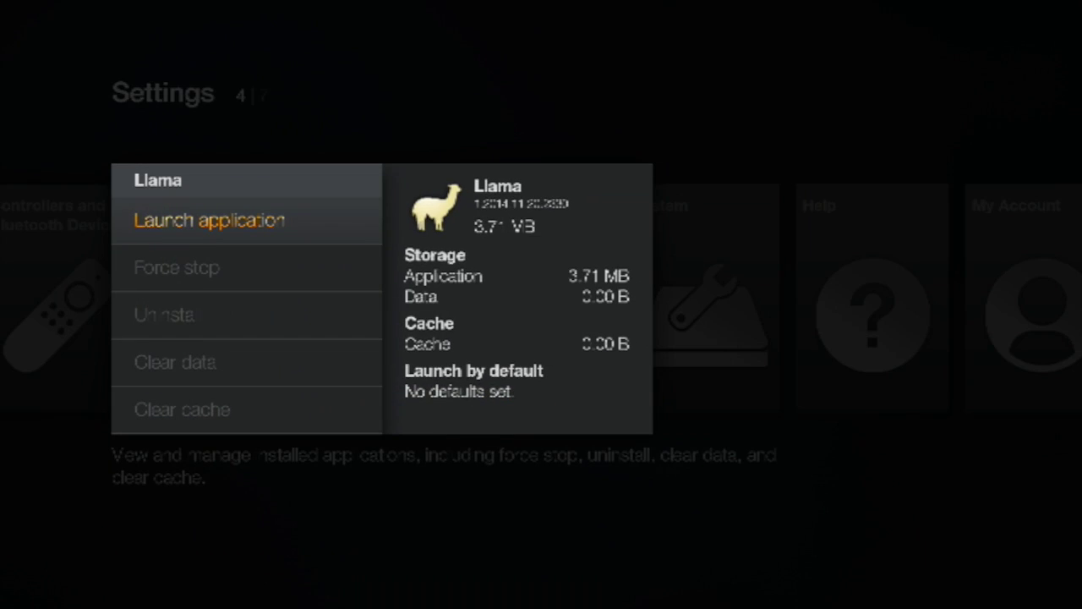
key("Escape")
key("Escape")
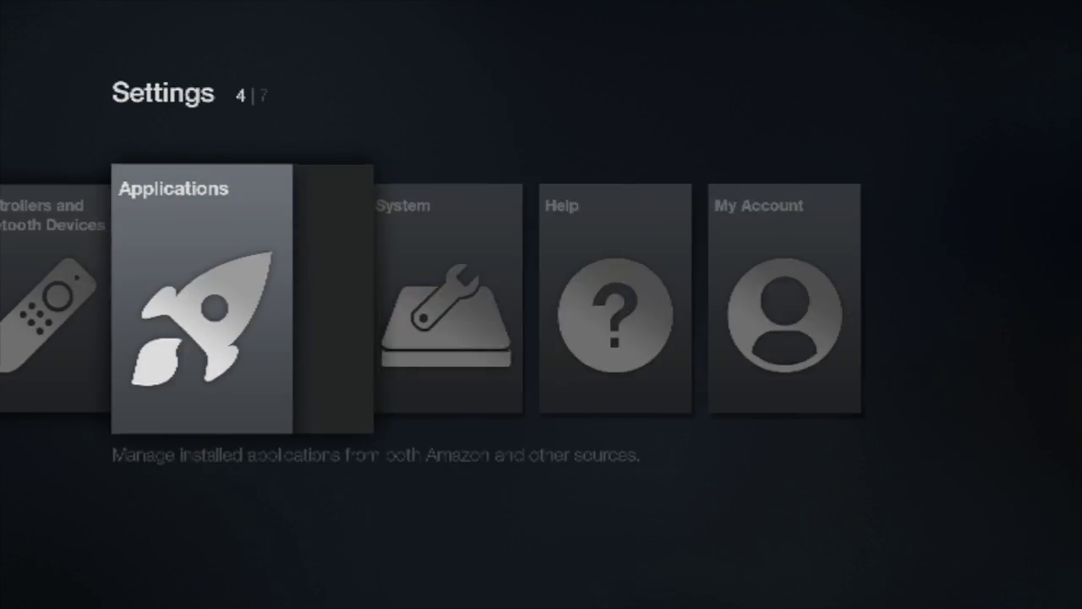
key("Home")
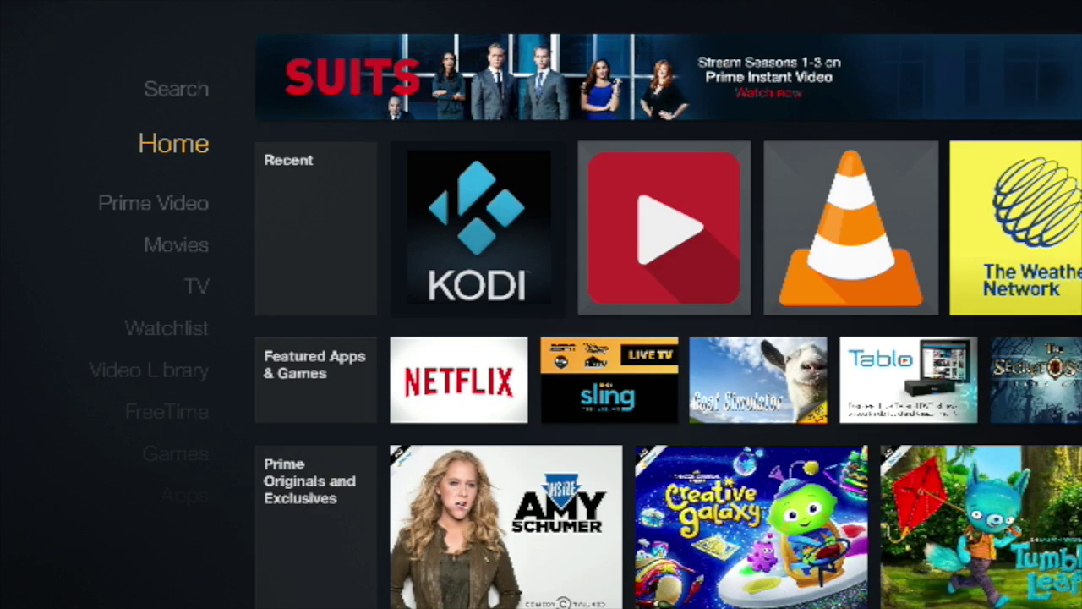
key("Right")
key("Return")
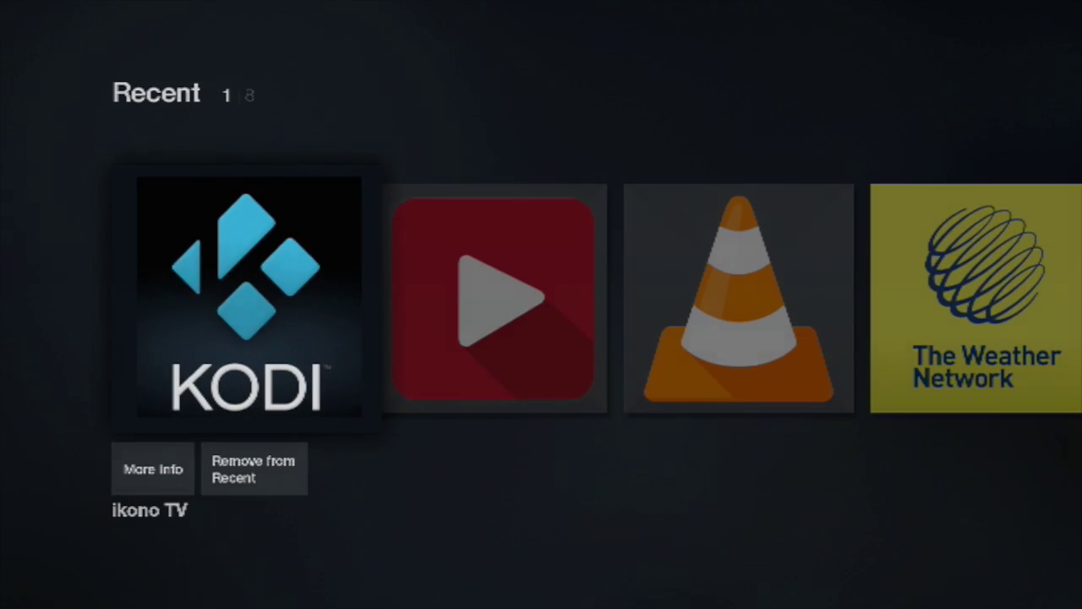